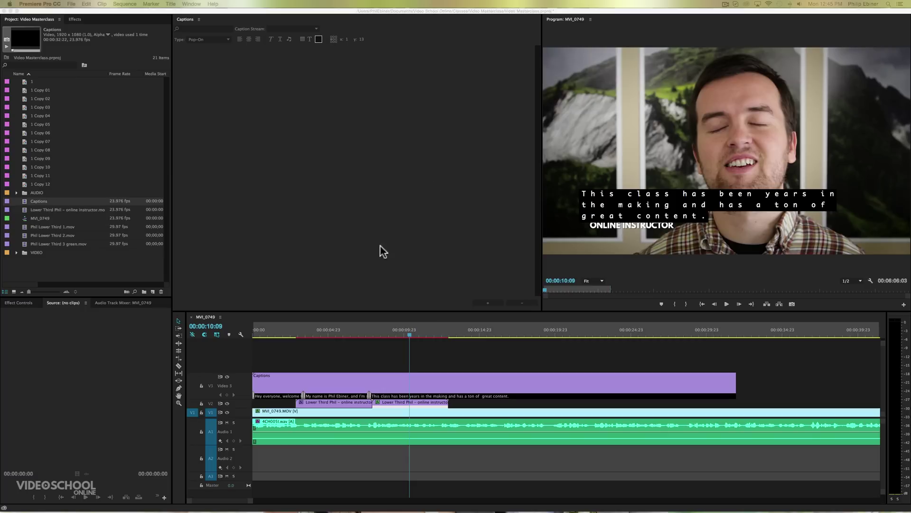
# Play back and scrub through the sequence's existing captions from the start.
pyautogui.click(310, 331)
pyautogui.press('Home')
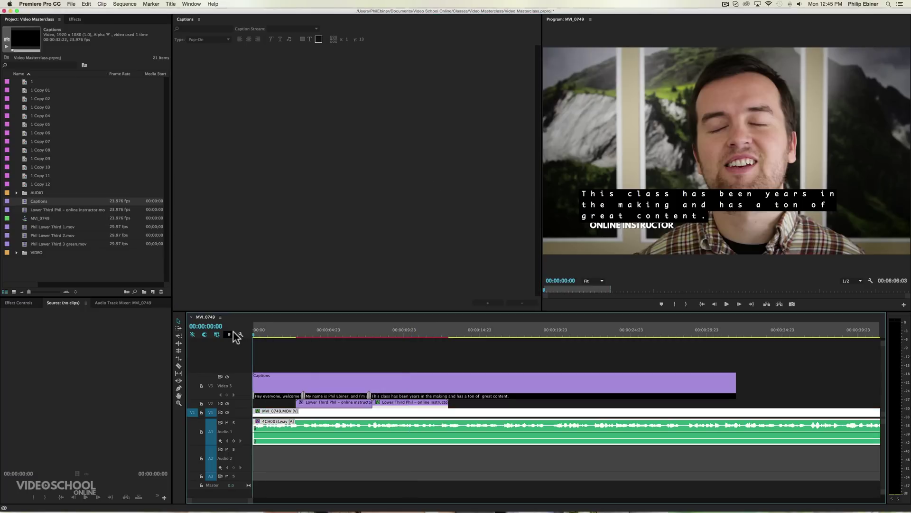
pyautogui.press('space')
pyautogui.press('XF86AudioRaiseVolume')
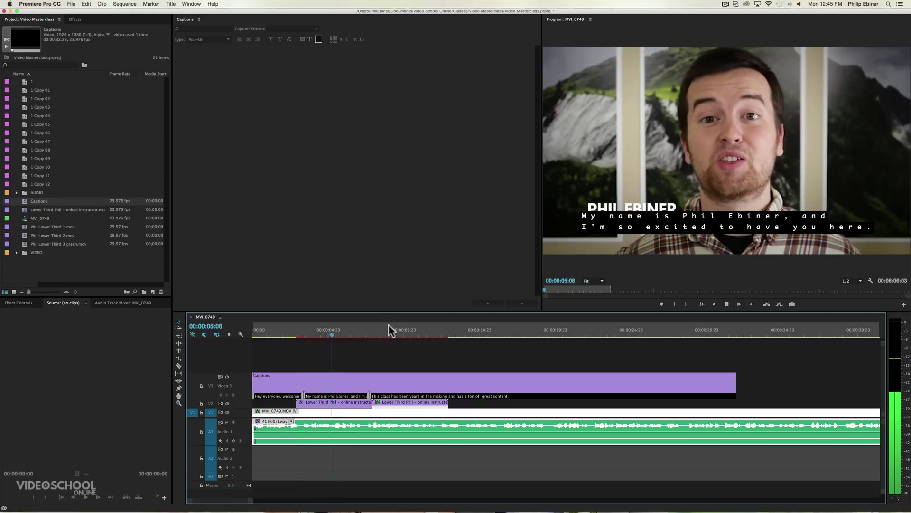
pyautogui.press('space')
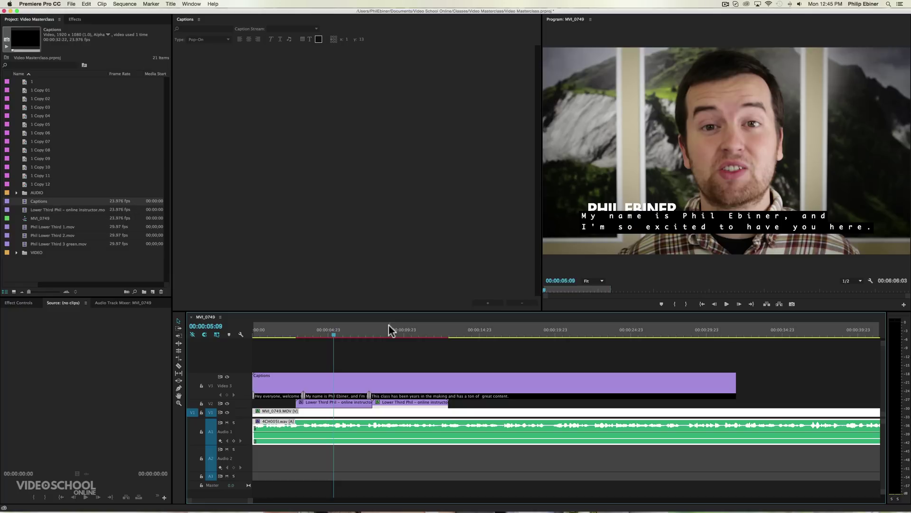
pyautogui.moveTo(336, 333); pyautogui.dragTo(407, 333)
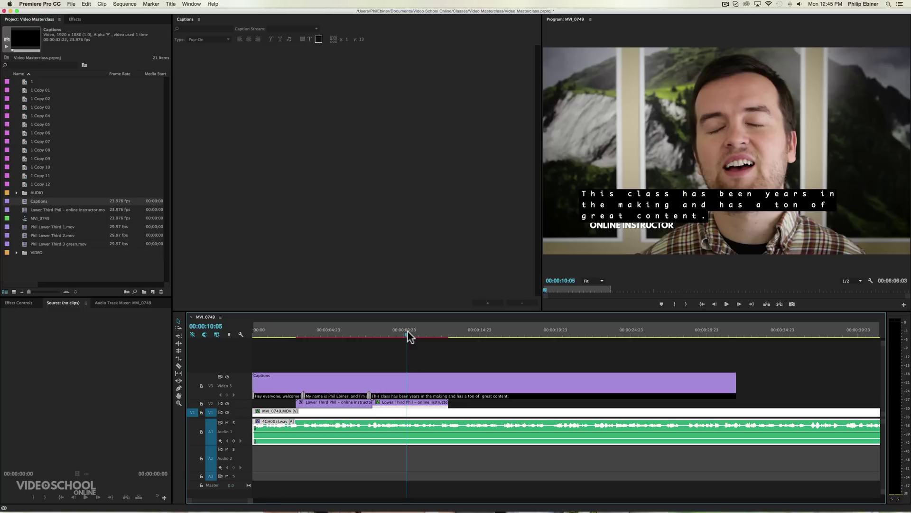
pyautogui.moveTo(321, 333); pyautogui.dragTo(292, 336)
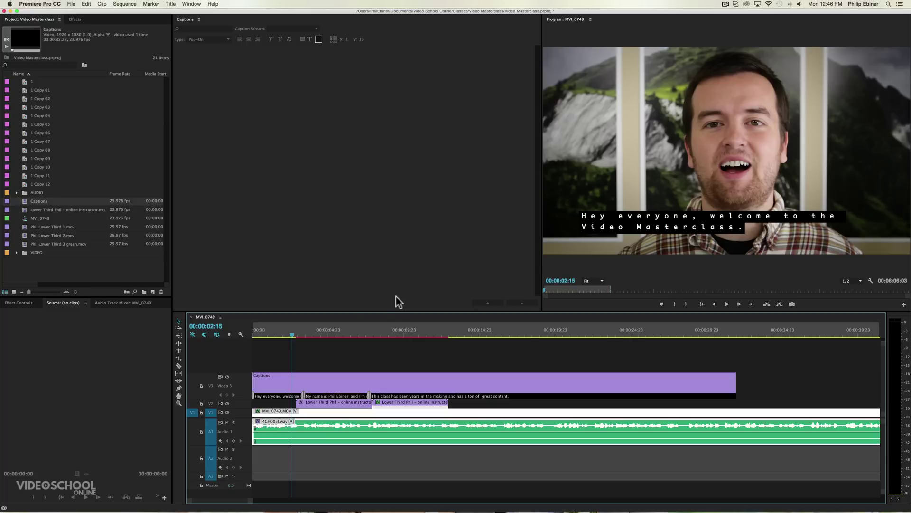
pyautogui.moveTo(309, 336); pyautogui.dragTo(261, 346)
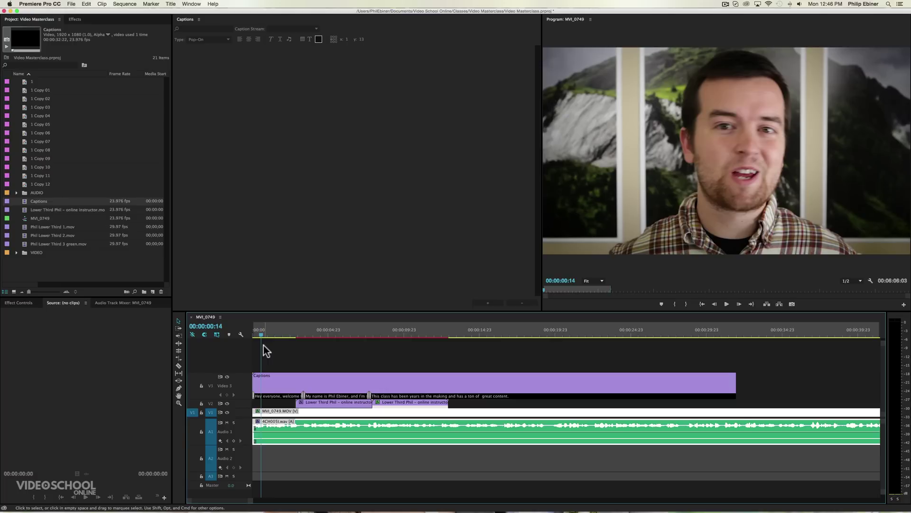
# Show the Captions panel and start a new captions item at 1920x1080, 23.976 fps.
pyautogui.click(187, 19)
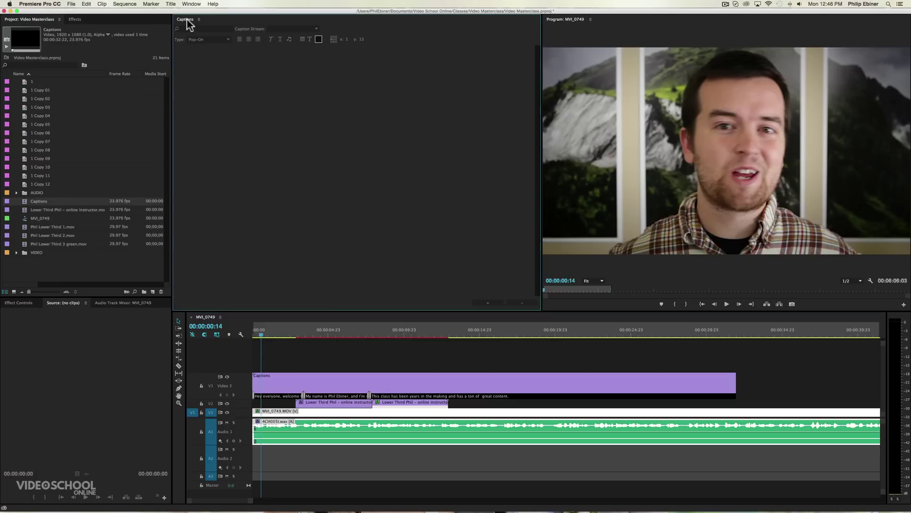
pyautogui.click(189, 4)
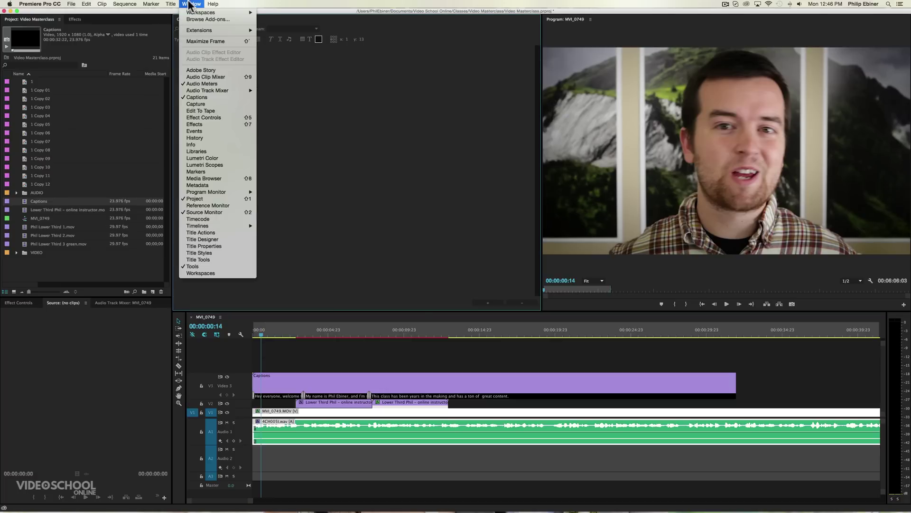
pyautogui.click(198, 97)
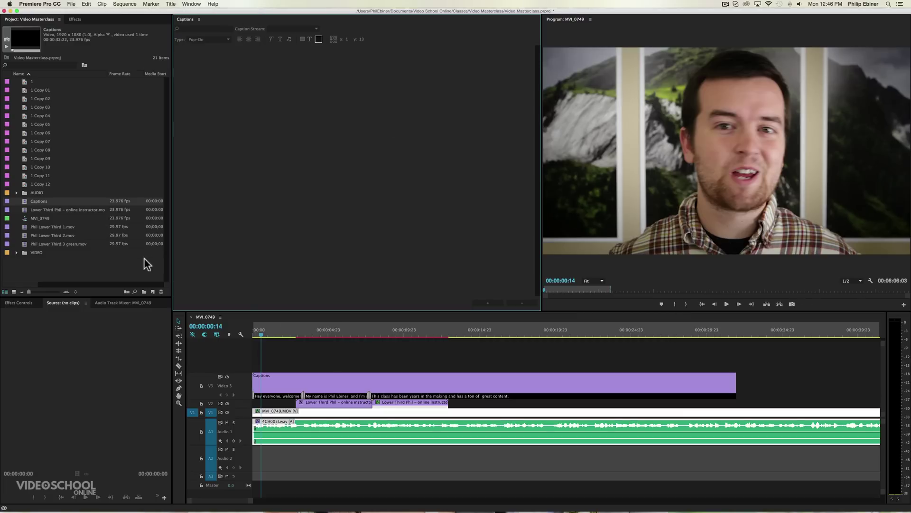
pyautogui.click(152, 291)
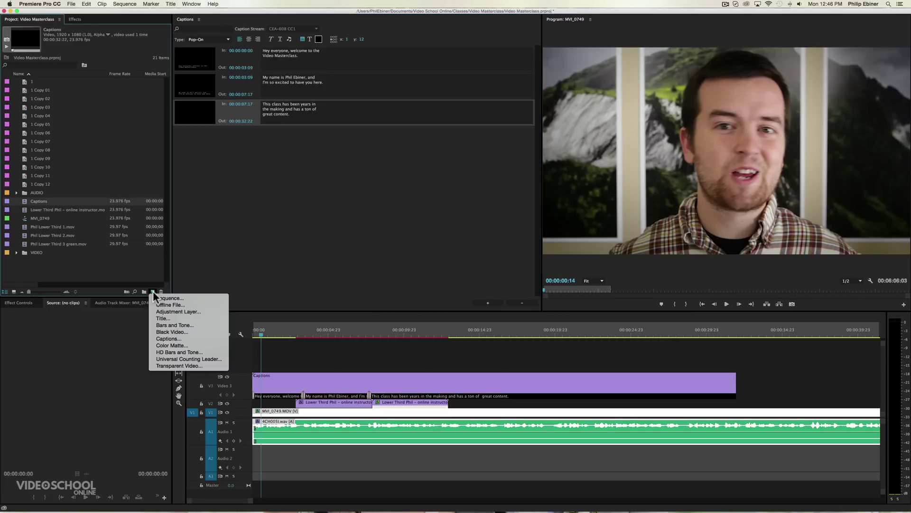
pyautogui.click(179, 339)
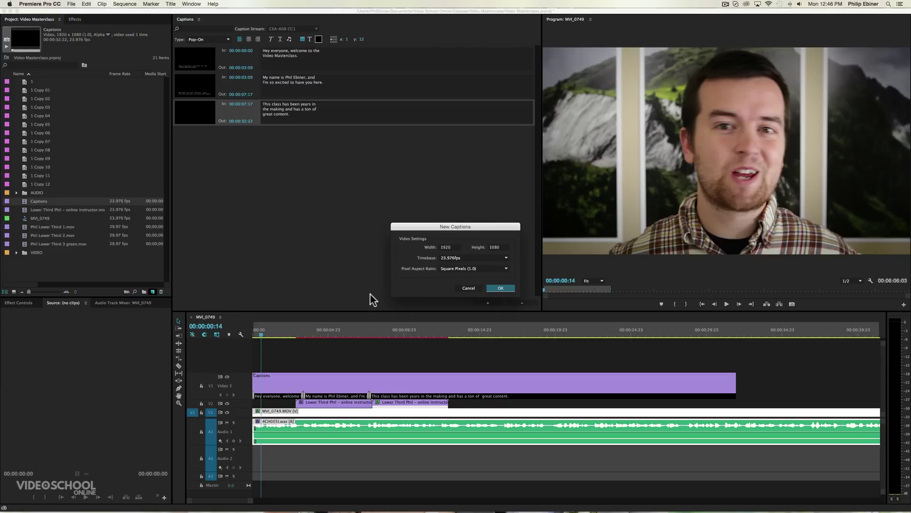
pyautogui.click(501, 289)
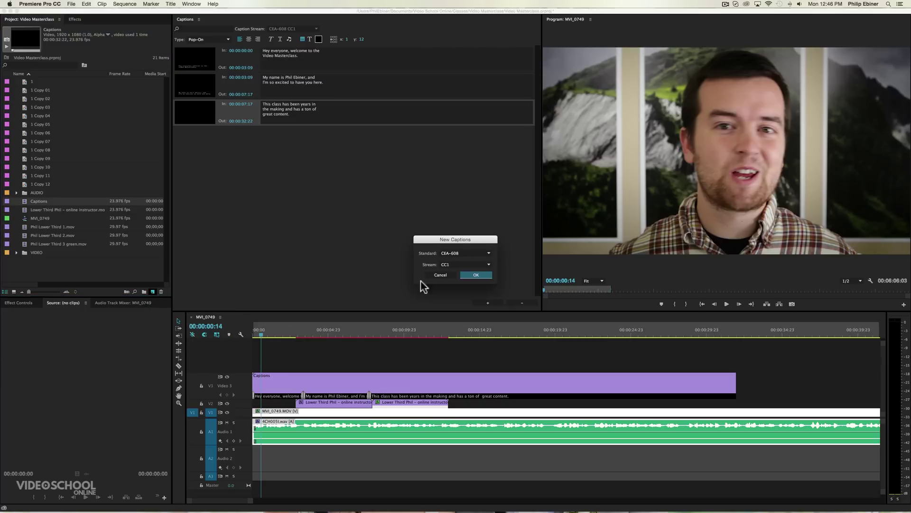
# Create the captions item with the CEA-608 standard on stream CC1.
pyautogui.click(470, 254)
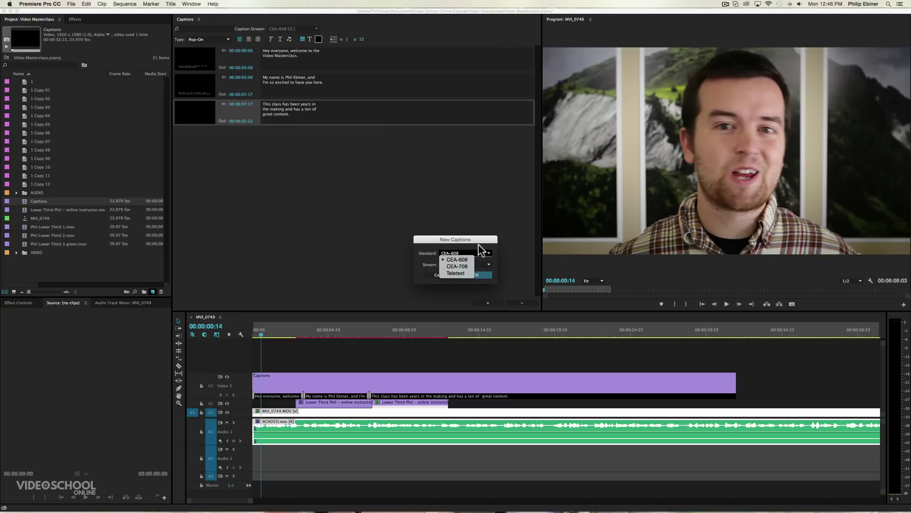
pyautogui.click(481, 249)
pyautogui.click(461, 264)
pyautogui.click(459, 262)
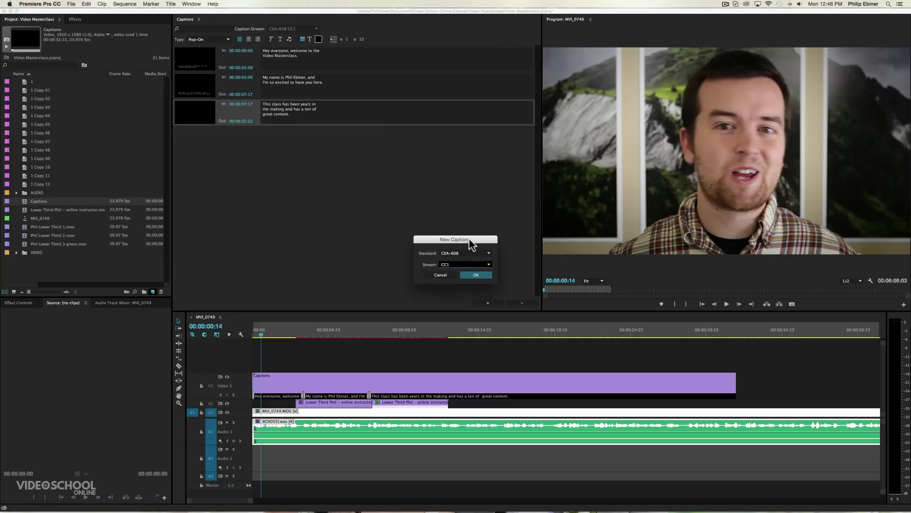
pyautogui.click(470, 256)
pyautogui.click(466, 253)
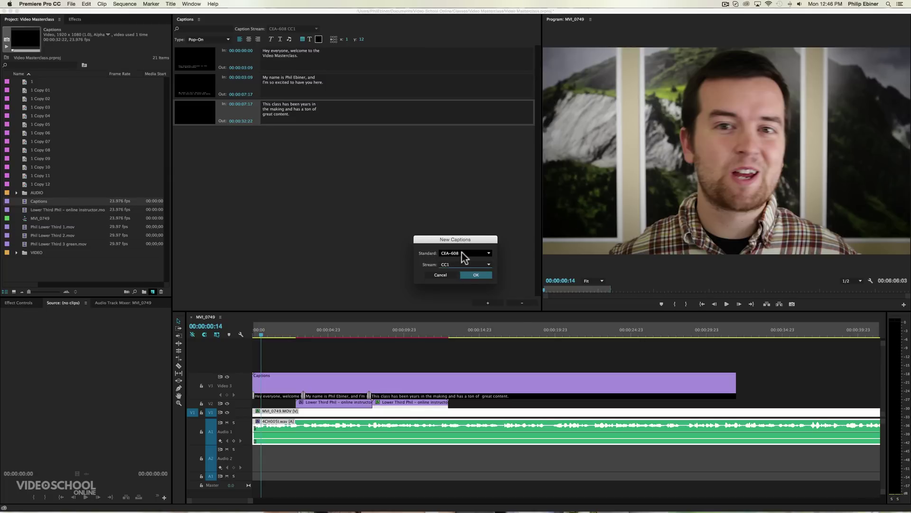
pyautogui.click(461, 259)
pyautogui.click(460, 256)
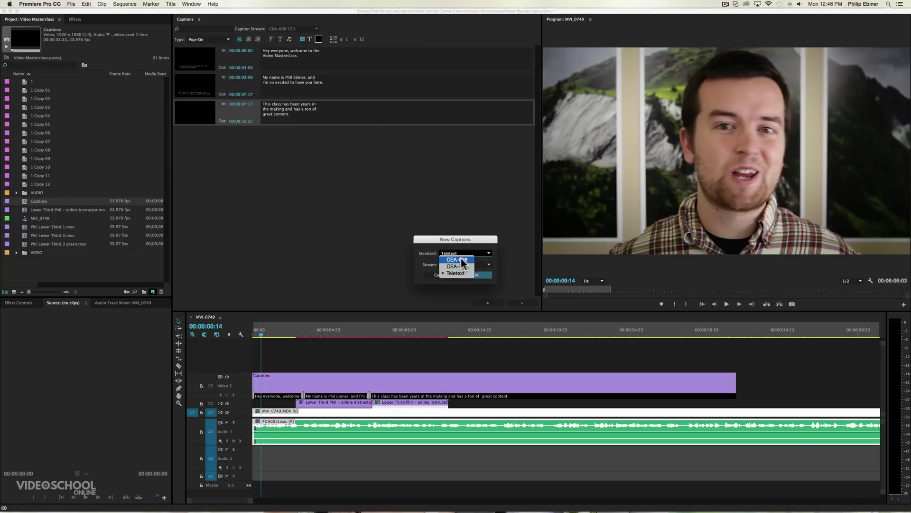
pyautogui.click(461, 255)
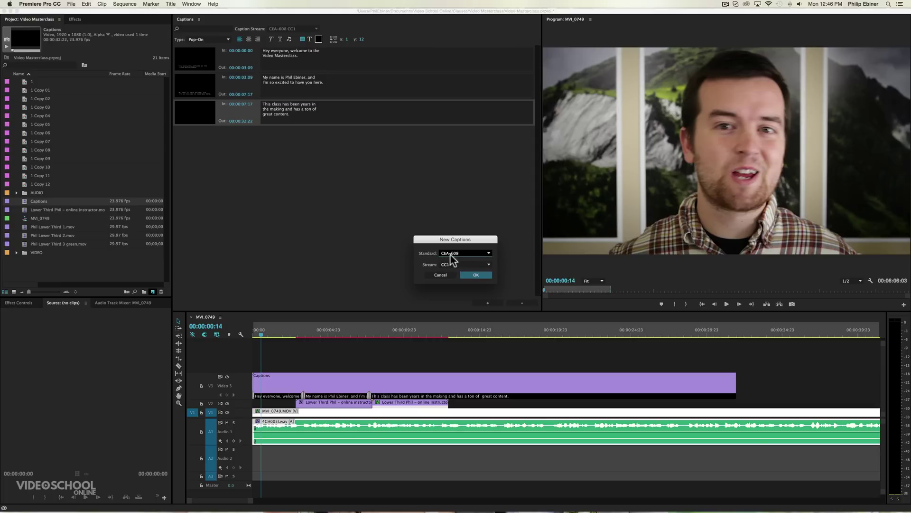
pyautogui.click(455, 269)
pyautogui.click(460, 262)
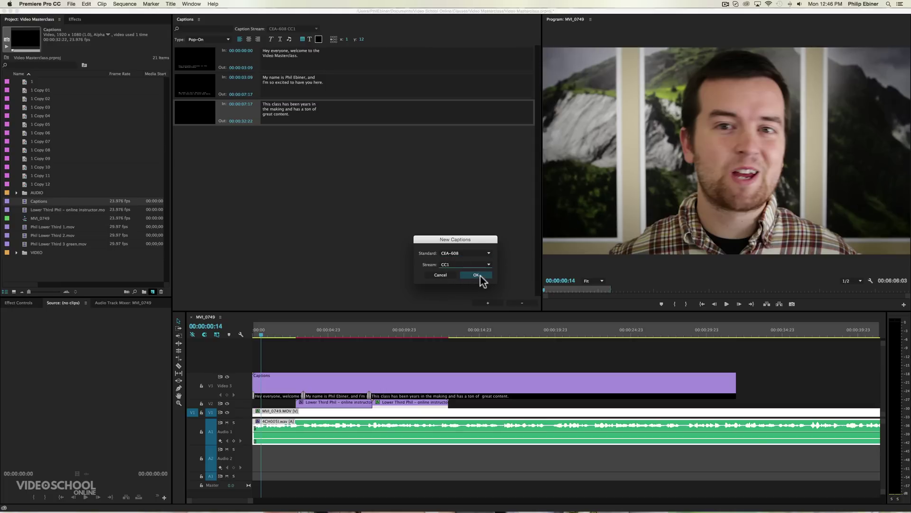
pyautogui.click(477, 274)
# Rename the new captions item to 'Captions 2' and select it.
pyautogui.click(40, 209)
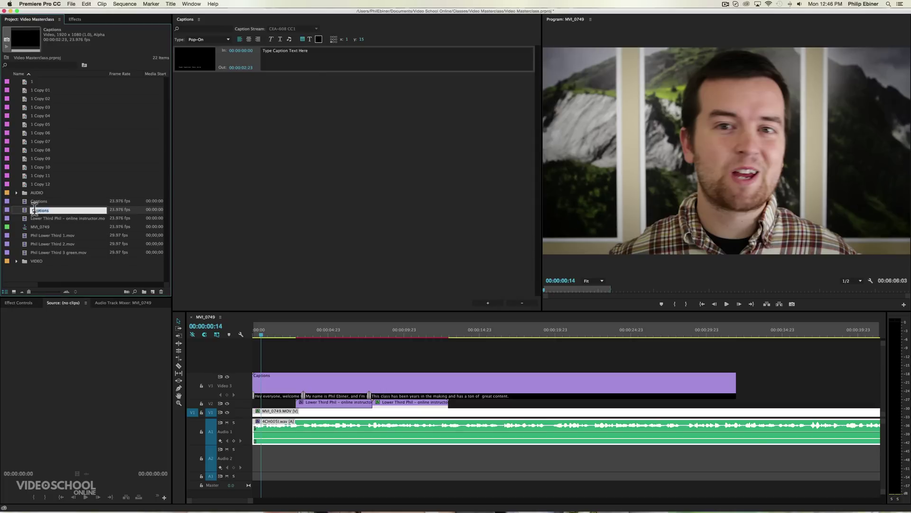
pyautogui.write('2')
pyautogui.press('Return')
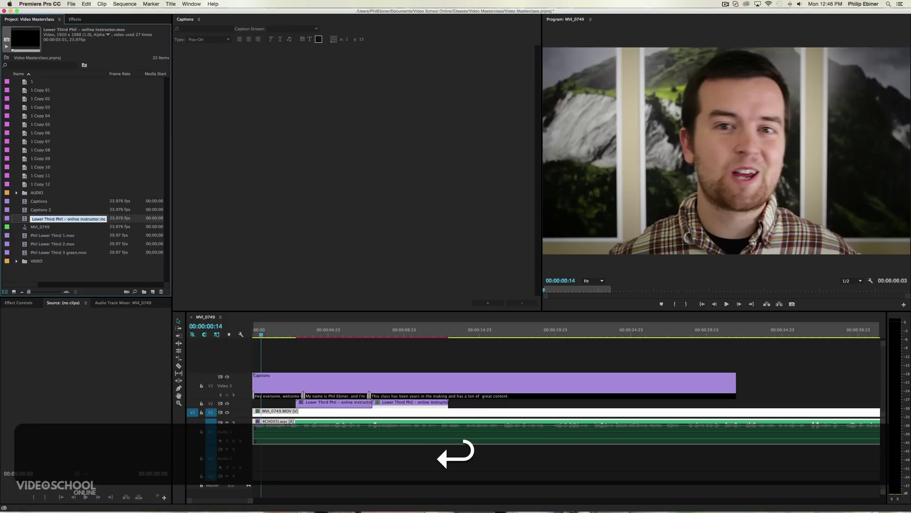
pyautogui.click(40, 210)
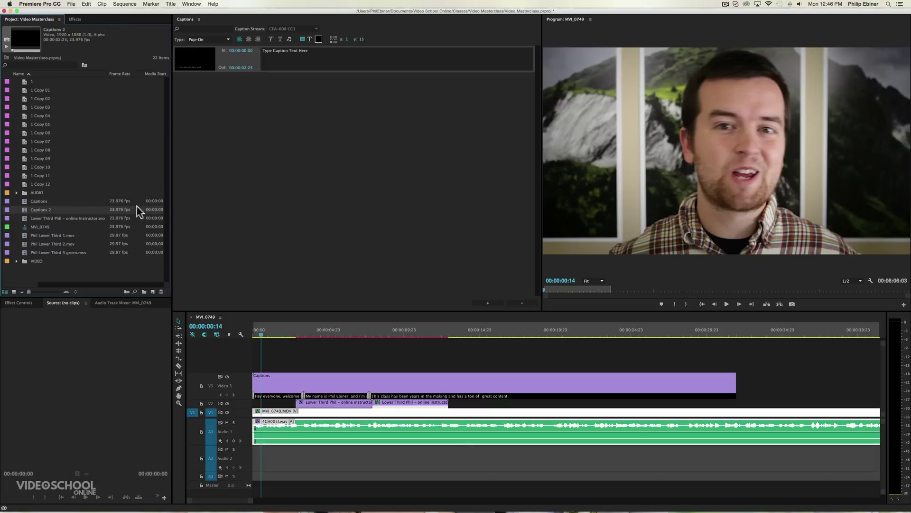
# Delete the old Captions clip on V3 and place Captions 2 there at the sequence start.
pyautogui.moveTo(275, 328)
pyautogui.mouseDown()
pyautogui.moveTo(427, 334)
pyautogui.moveTo(274, 338)
pyautogui.mouseUp()
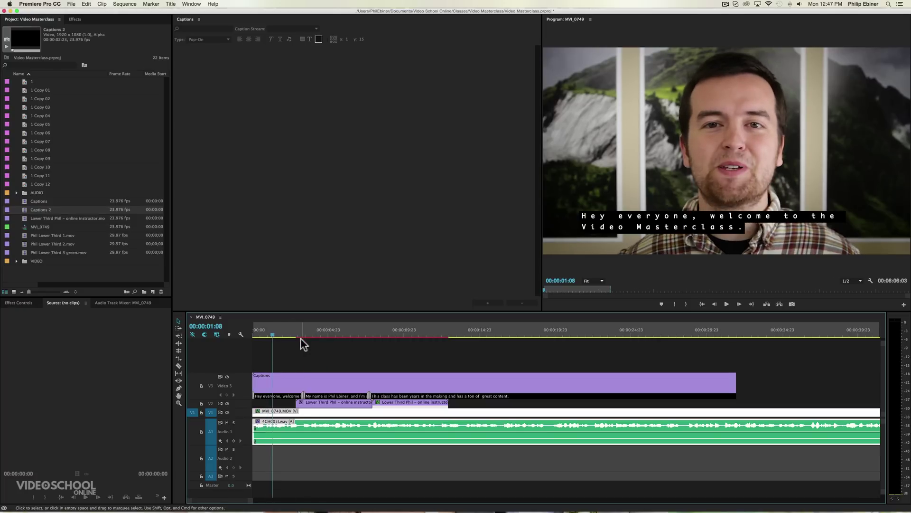
pyautogui.click(312, 378)
pyautogui.press('BackSpace')
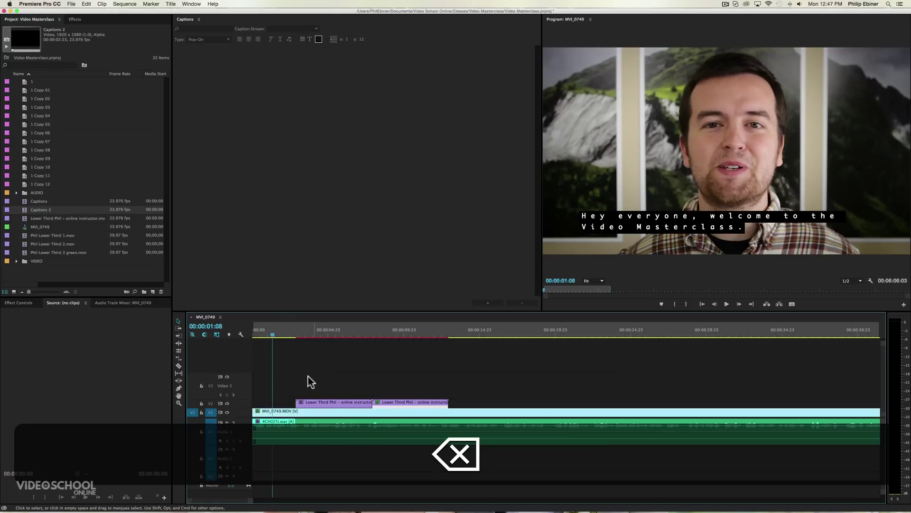
pyautogui.moveTo(45, 210); pyautogui.dragTo(302, 383)
pyautogui.click(292, 383)
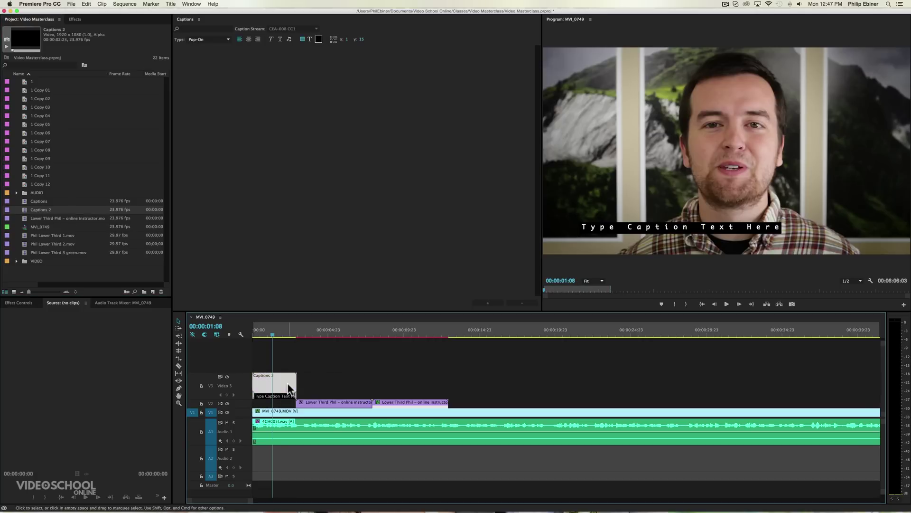
# Turn off caption display in the Program monitor and play from the start.
pyautogui.click(871, 281)
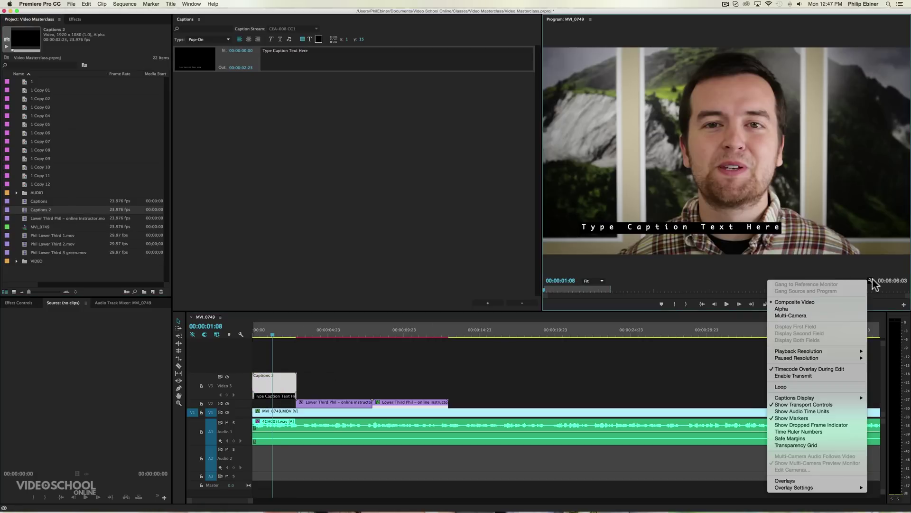
pyautogui.moveTo(843, 397)
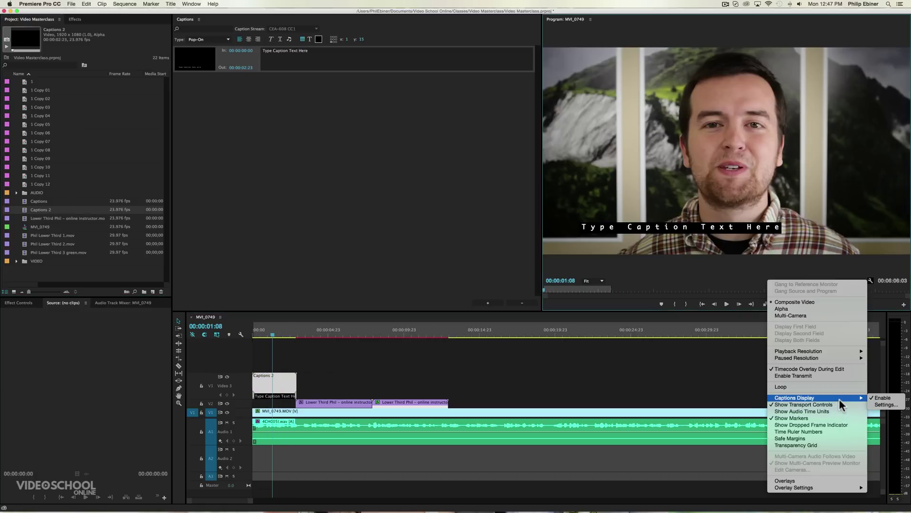
pyautogui.click(887, 398)
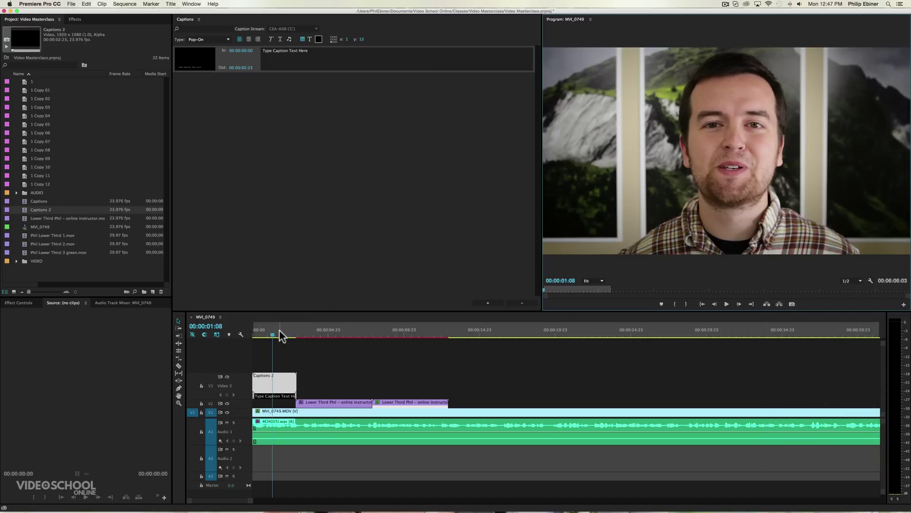
pyautogui.click(257, 333)
pyautogui.press('space')
pyautogui.press('space')
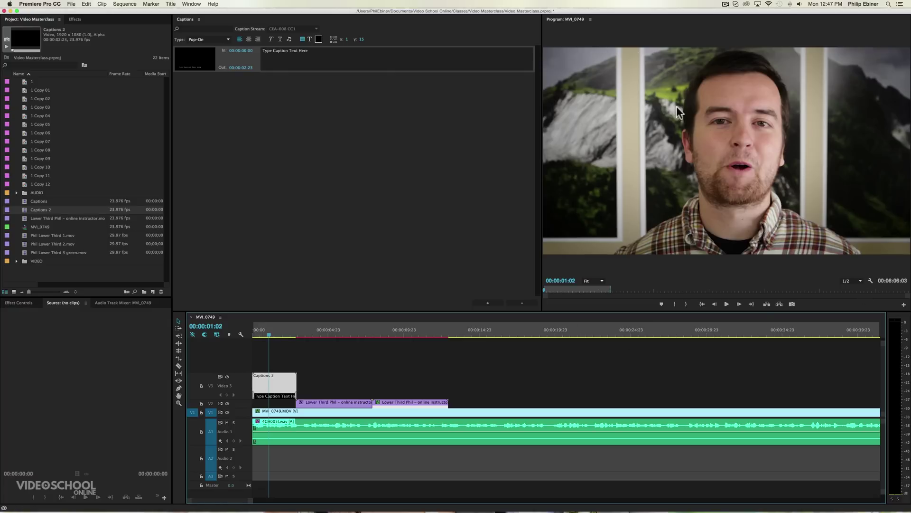
# Enable caption display in the Program monitor and scrub to preview the caption.
pyautogui.click(870, 281)
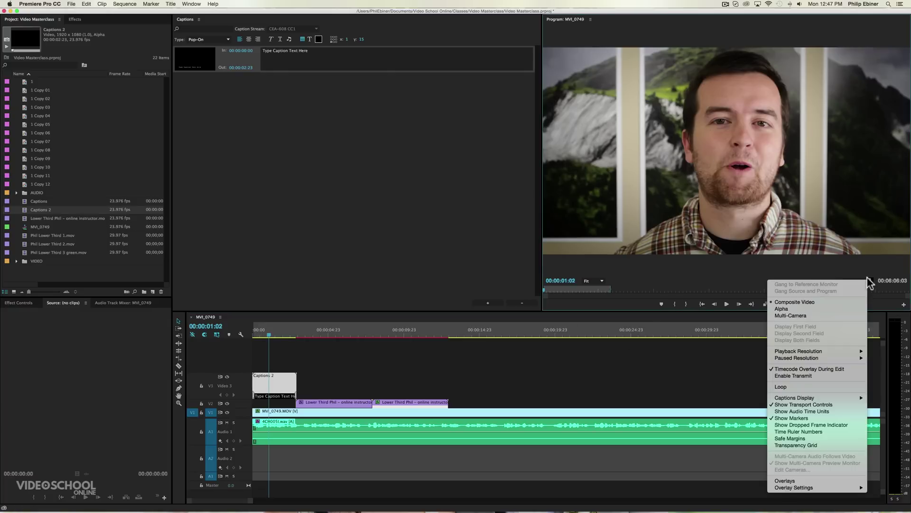
pyautogui.click(865, 242)
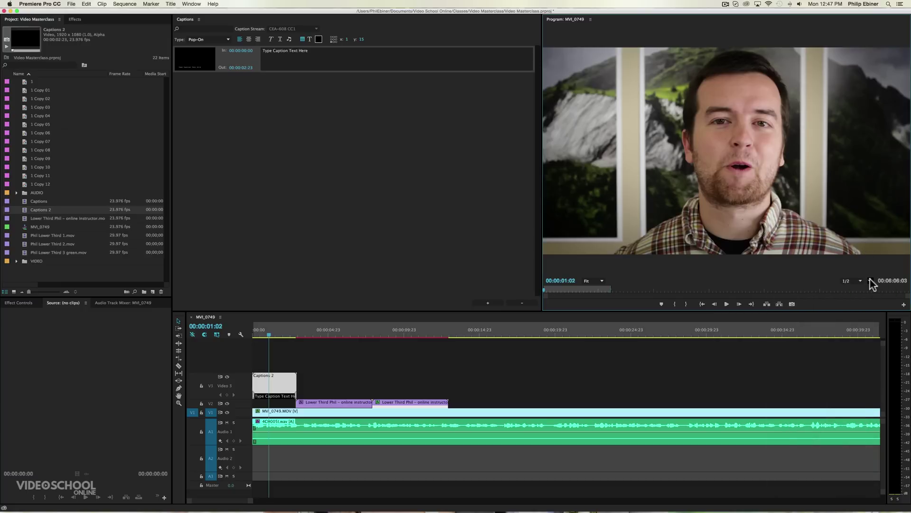
pyautogui.click(871, 280)
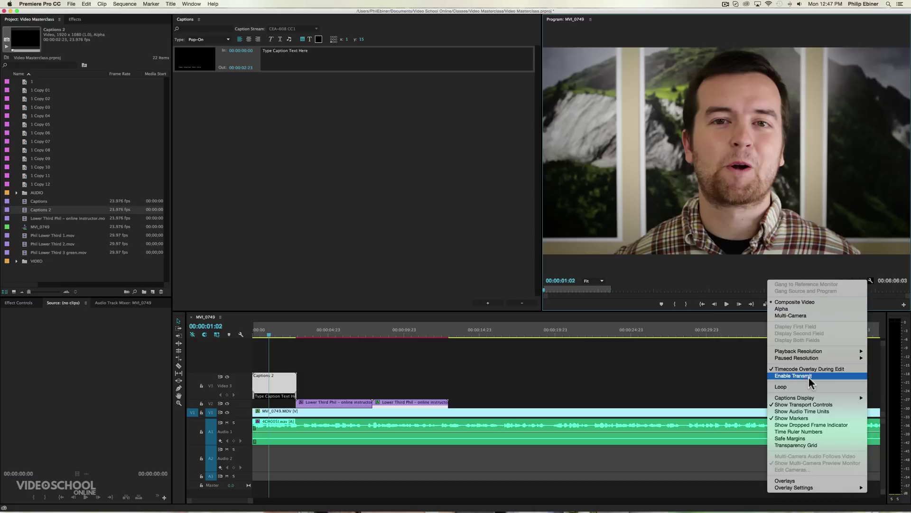
pyautogui.moveTo(809, 398)
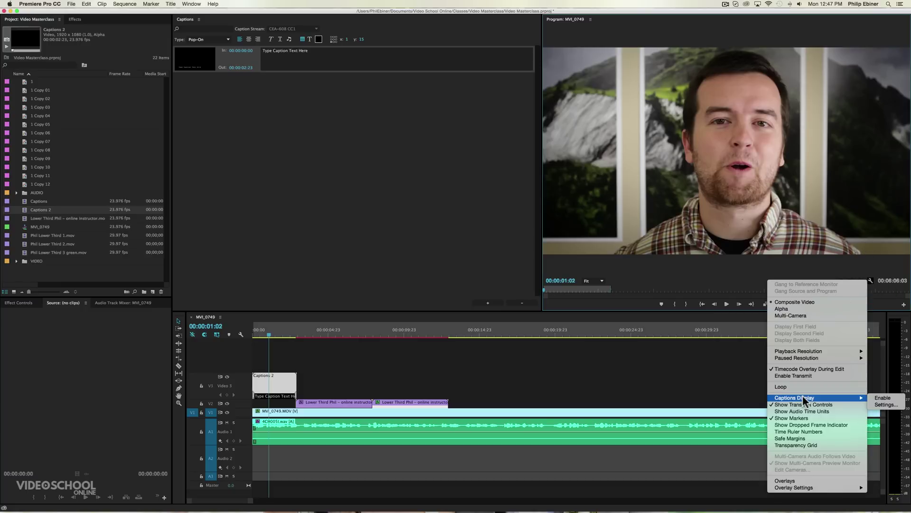
pyautogui.click(883, 398)
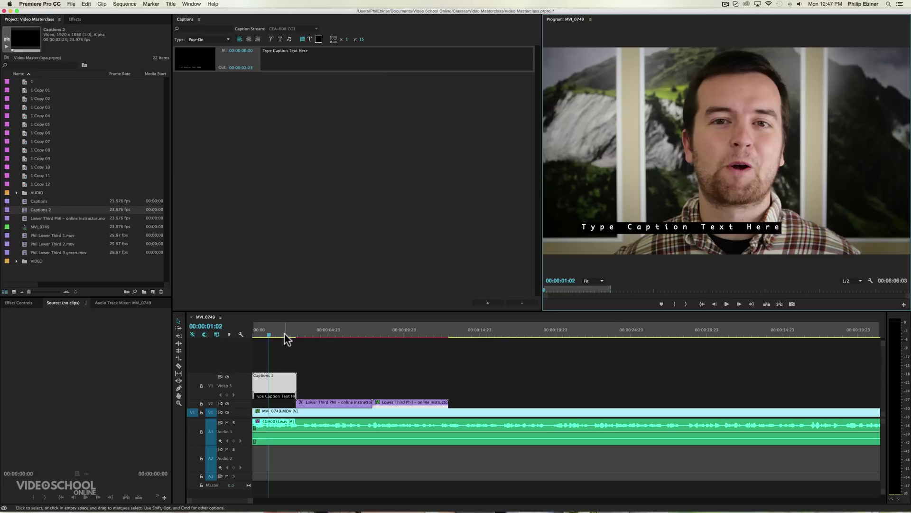
pyautogui.moveTo(283, 333); pyautogui.dragTo(275, 332)
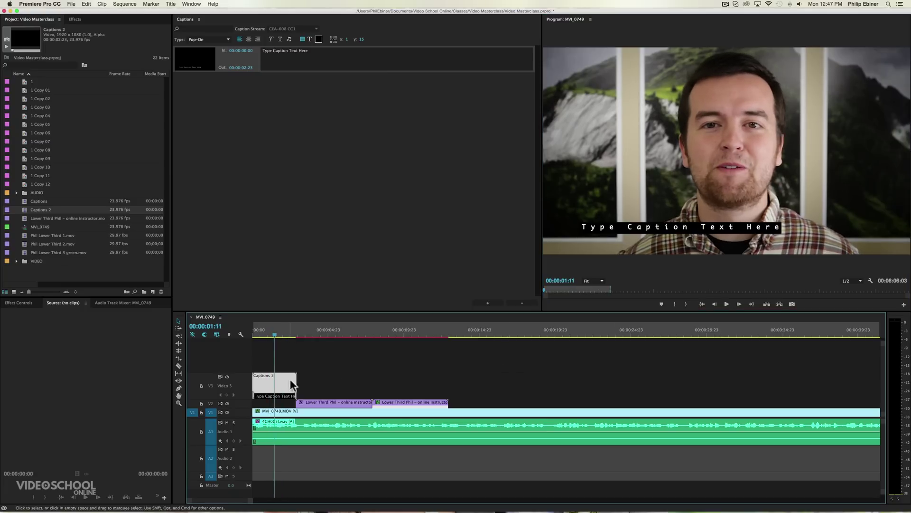
# Open Captions Display Settings, keeping the CEA-608 standard and CC1 stream.
pyautogui.click(870, 281)
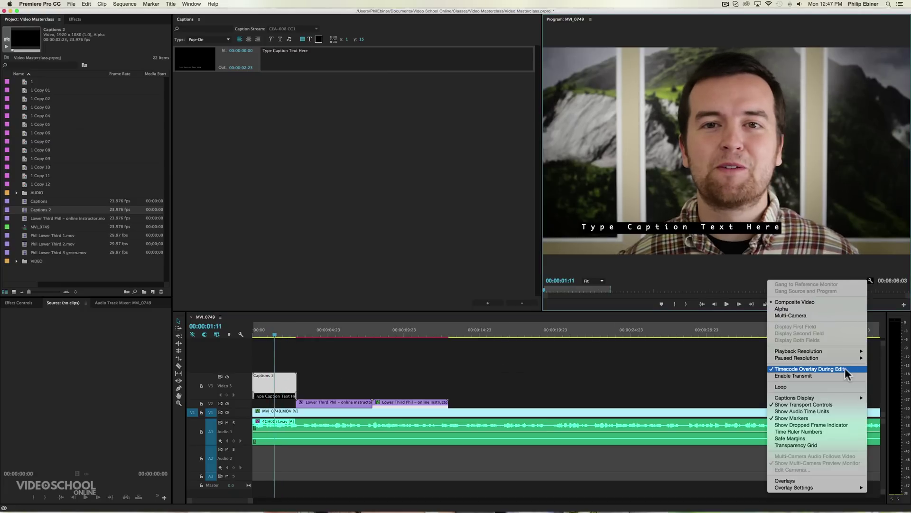
pyautogui.moveTo(844, 398)
pyautogui.click(885, 405)
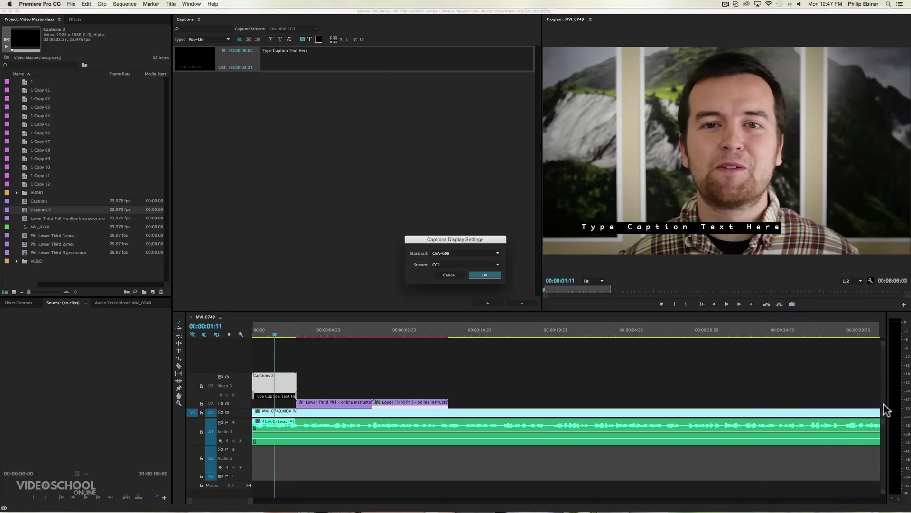
pyautogui.click(455, 254)
pyautogui.click(455, 257)
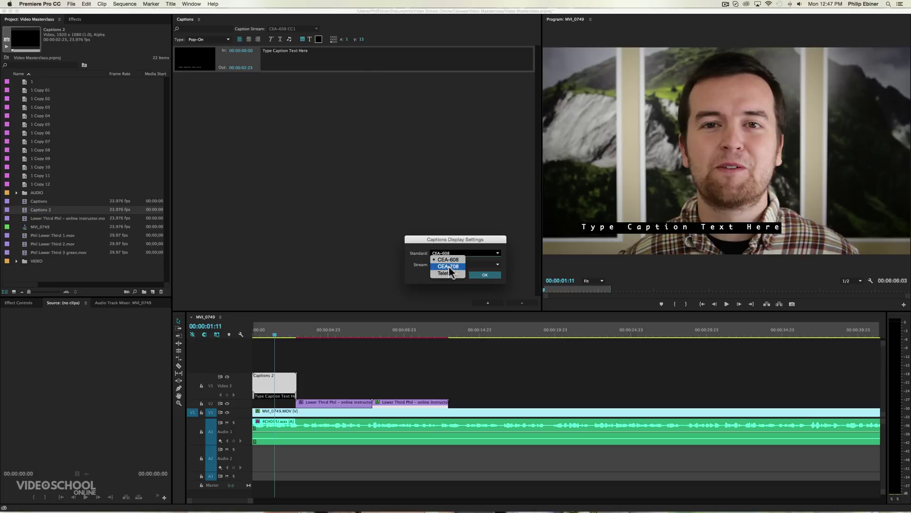
pyautogui.click(446, 253)
pyautogui.click(457, 255)
pyautogui.click(457, 253)
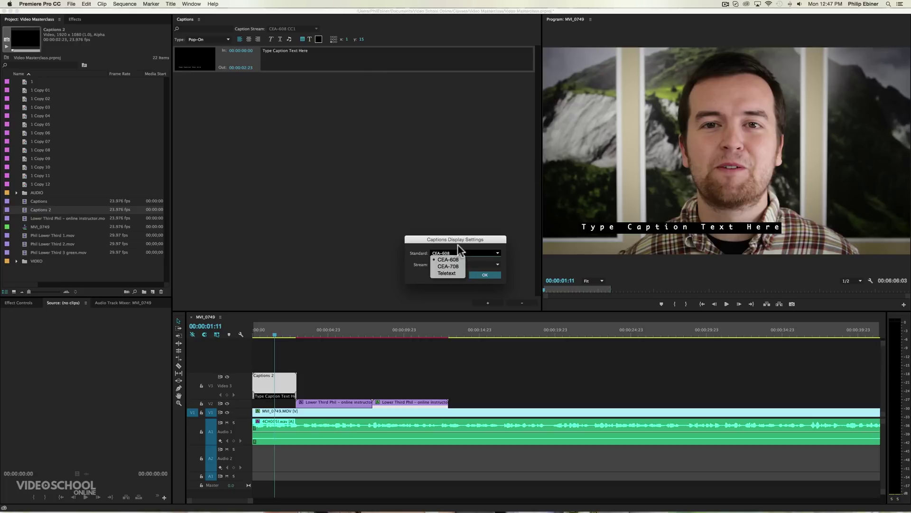
pyautogui.click(425, 252)
pyautogui.click(425, 253)
pyautogui.click(421, 263)
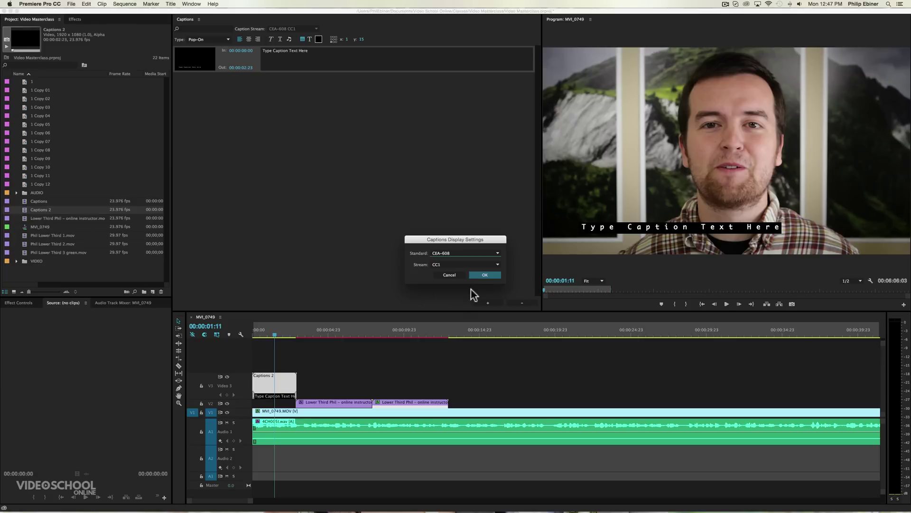
# Confirm the display settings, scrub through the Captions 2 placeholder caption, then deselect the clip.
pyautogui.click(480, 275)
pyautogui.click(255, 333)
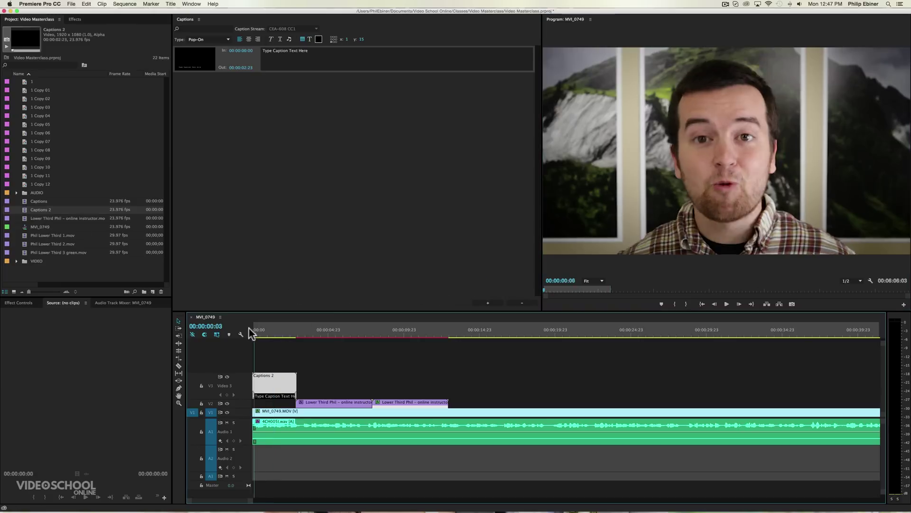
pyautogui.moveTo(250, 330); pyautogui.dragTo(285, 335)
pyautogui.click(287, 379)
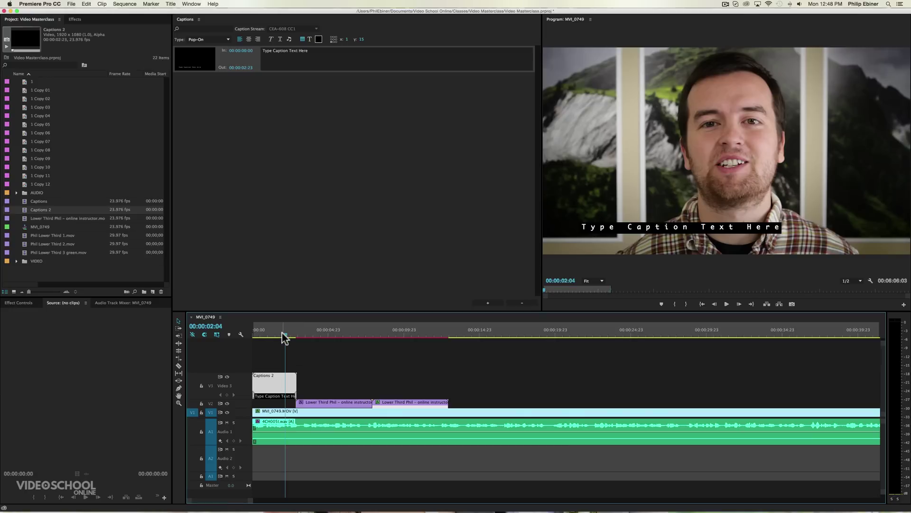
pyautogui.moveTo(282, 332); pyautogui.dragTo(290, 334)
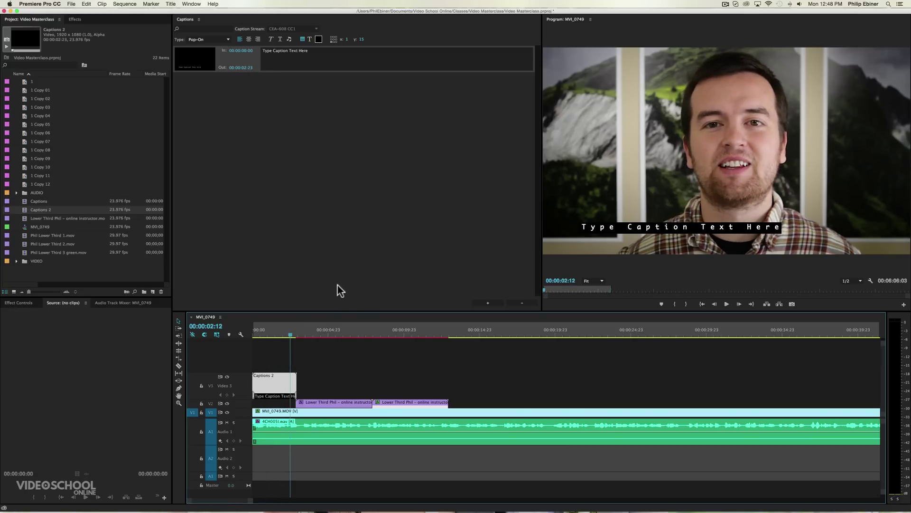
pyautogui.click(254, 334)
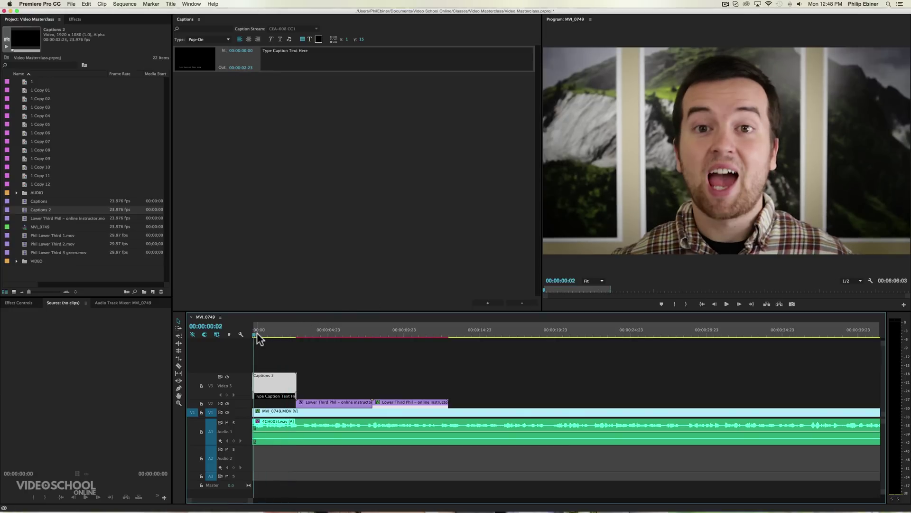
pyautogui.click(293, 51)
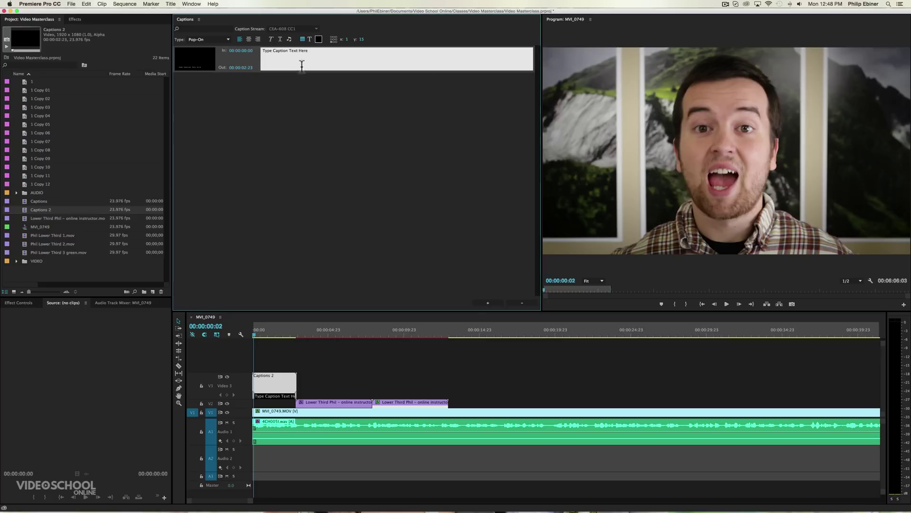
pyautogui.click(479, 212)
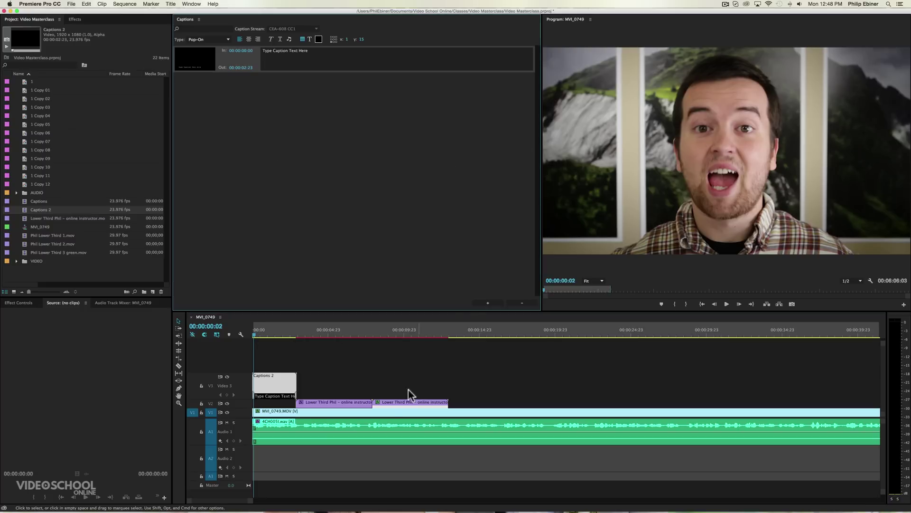
pyautogui.click(350, 367)
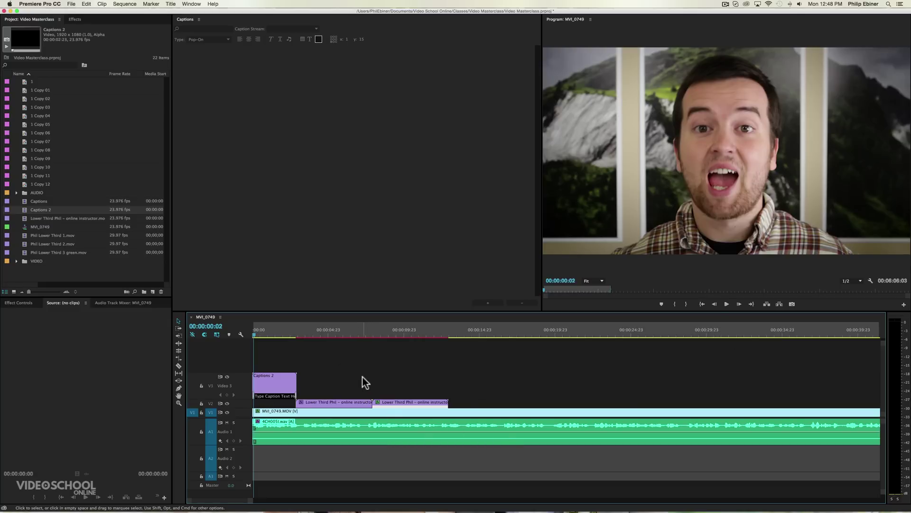
# Play the sequence to preview the caption, stopping at 00:00:02:15.
pyautogui.press('XF86AudioRaiseVolume')
pyautogui.press('space')
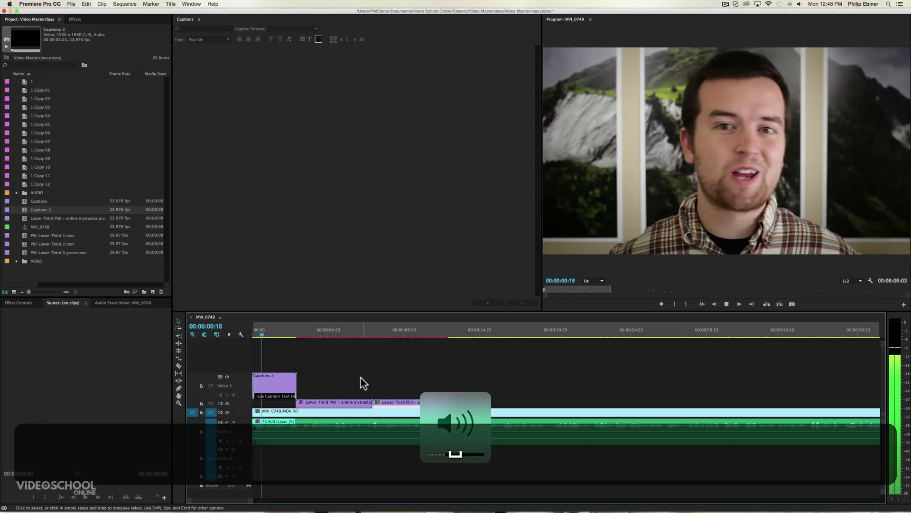
pyautogui.press('XF86AudioRaiseVolume')
pyautogui.press('space')
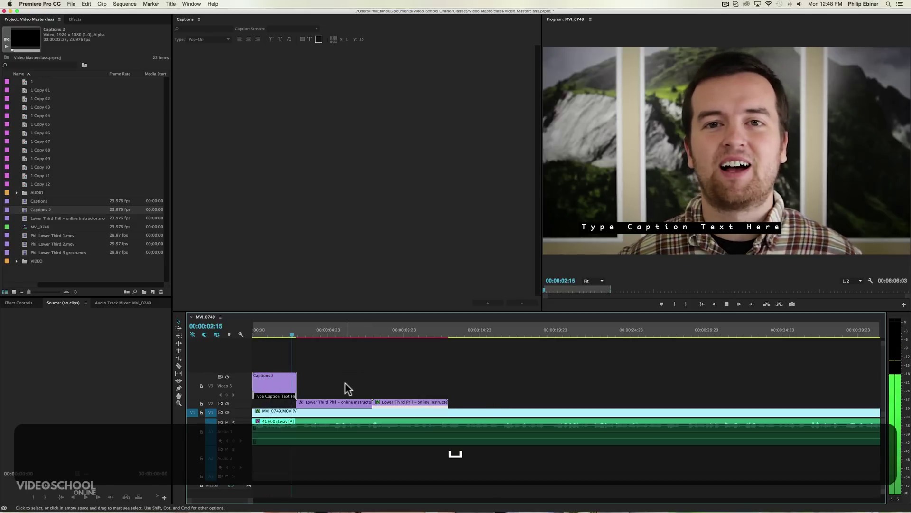
# Replace the caption text with 'Hey everyone! Welcome to the Video Masterclass.', breaking the line before 'Video'.
pyautogui.doubleClick(280, 387)
pyautogui.click(304, 63)
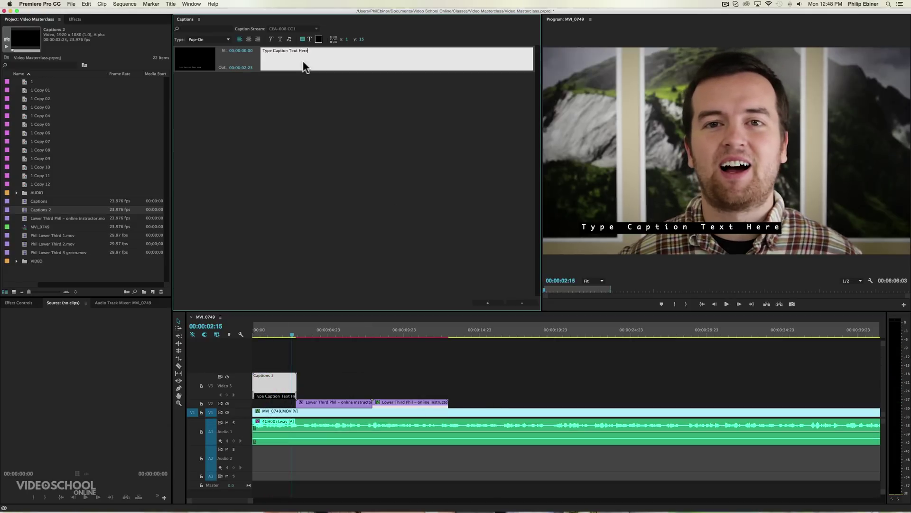
pyautogui.press('super+a')
pyautogui.write('Hey ')
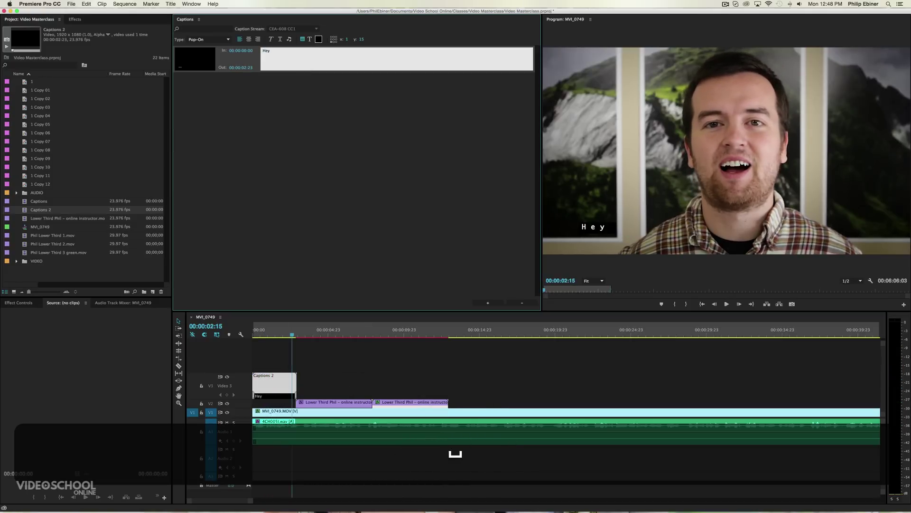
pyautogui.write('everyone!')
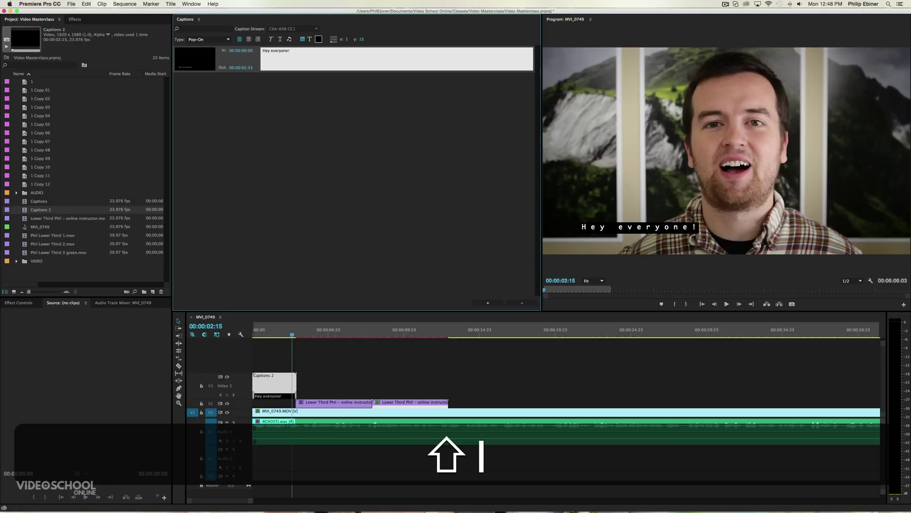
pyautogui.write(' Welcome to the ')
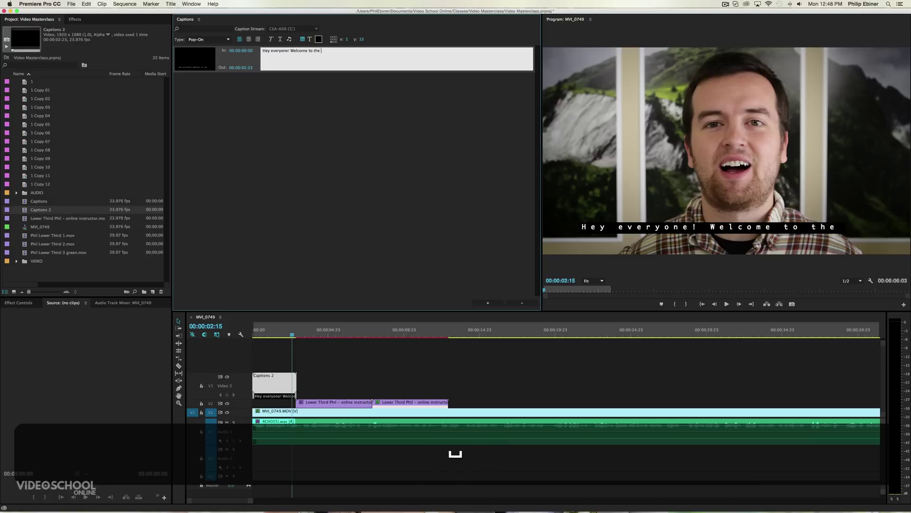
pyautogui.write('Video Mas')
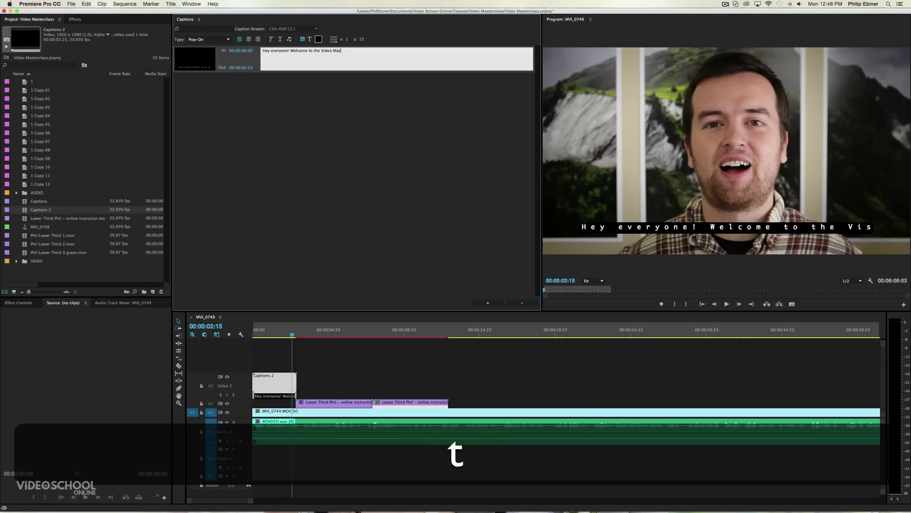
pyautogui.write('terclass.')
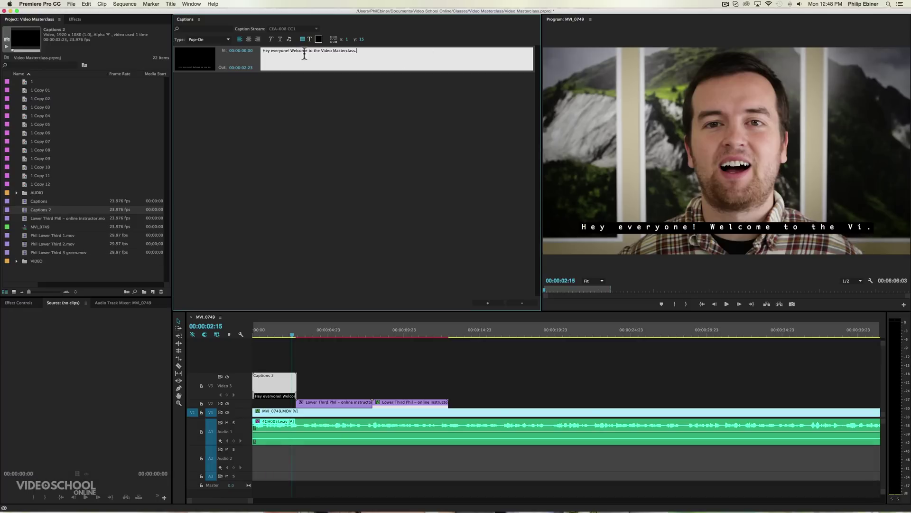
pyautogui.click(321, 50)
pyautogui.press('Left')
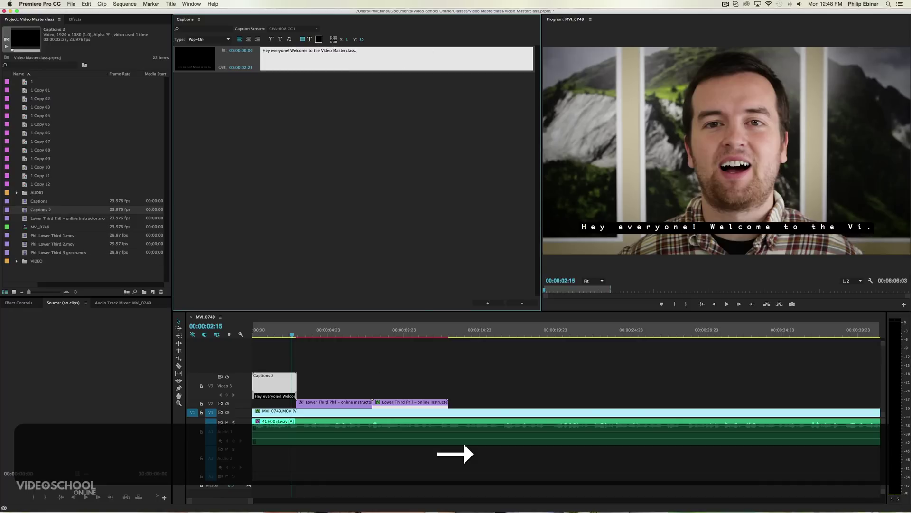
pyautogui.press('Return')
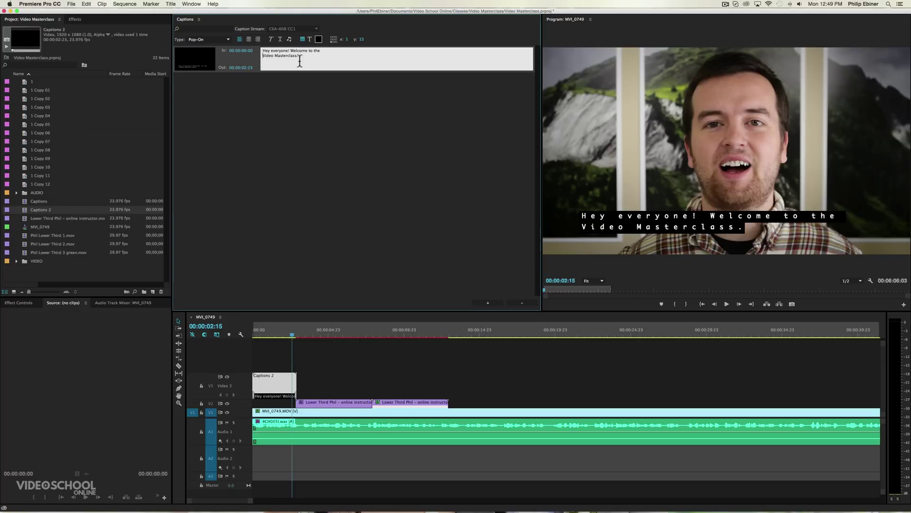
# Preview the captions in playback, then select the Captions 2 clip.
pyautogui.click(332, 360)
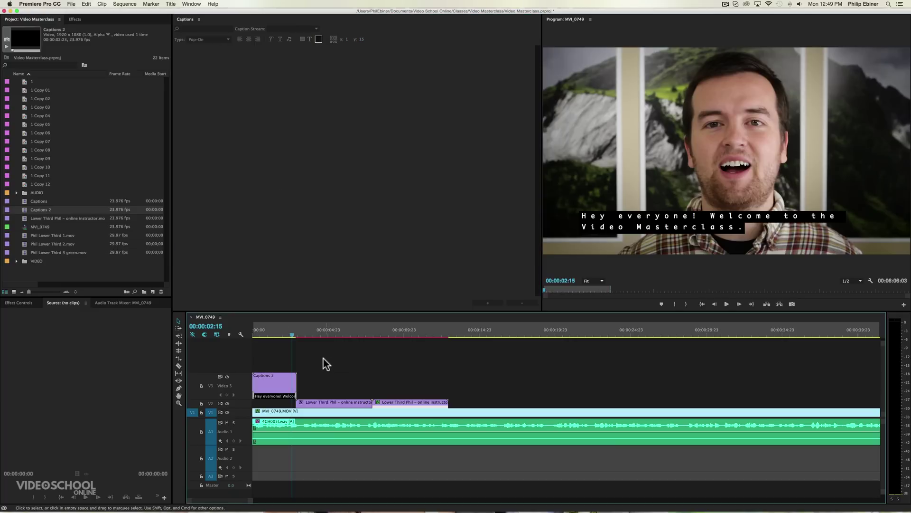
pyautogui.press('space')
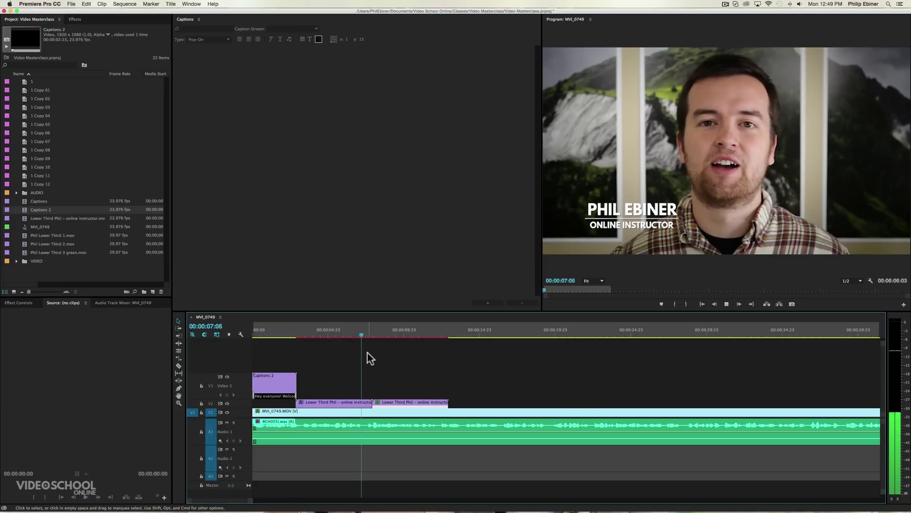
pyautogui.click(281, 382)
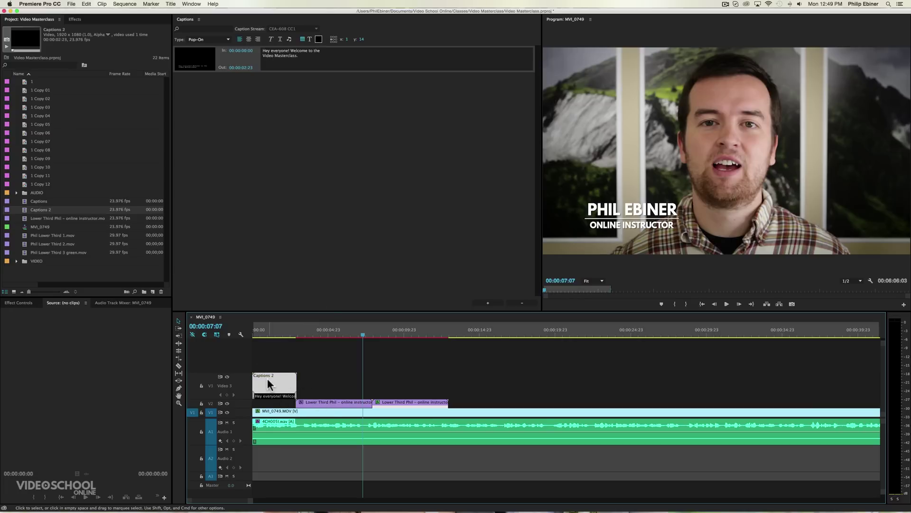
# Add a second caption introducing the presenter by name, ending ', and I'm so excited to have you in this class.'.
pyautogui.click(489, 301)
pyautogui.click(304, 86)
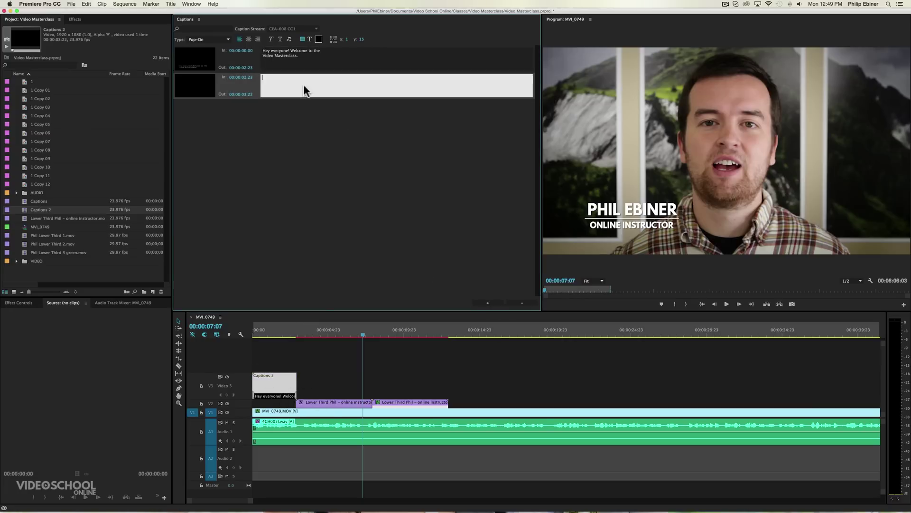
pyautogui.write('Hi.')
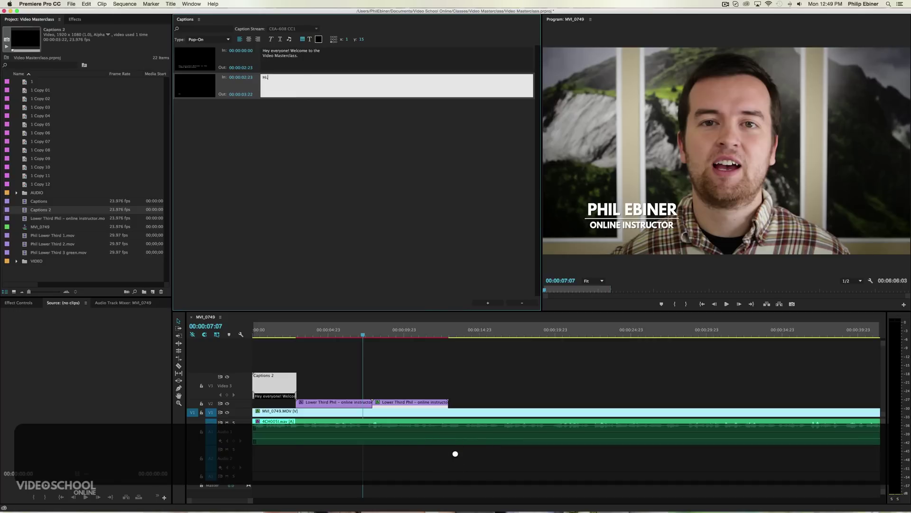
pyautogui.press('BackSpace')
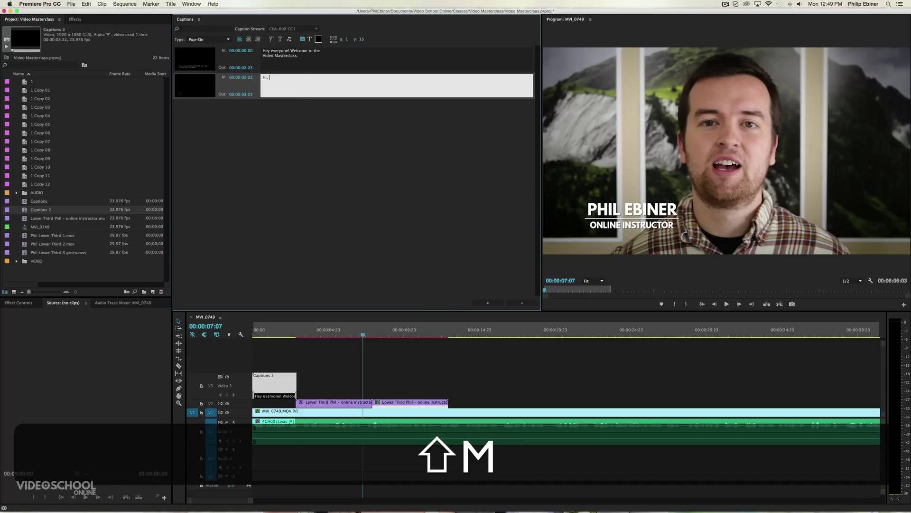
pyautogui.write('my name is Phil Ebiner.')
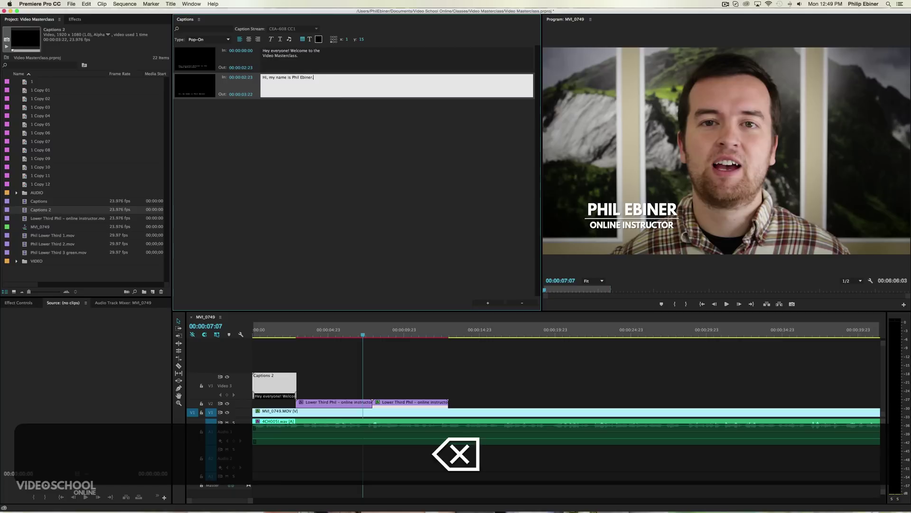
pyautogui.press('BackSpace')
pyautogui.write(", and I'm so exci")
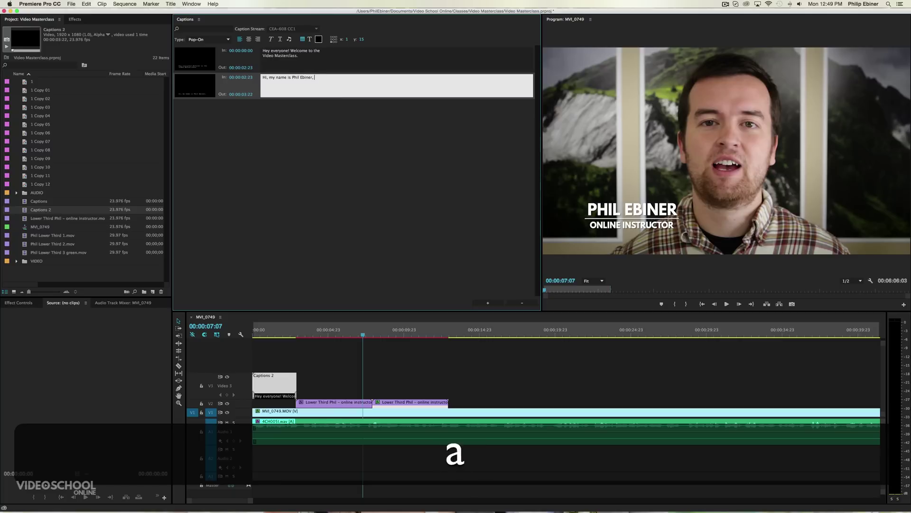
pyautogui.write('ted to have you in this class.')
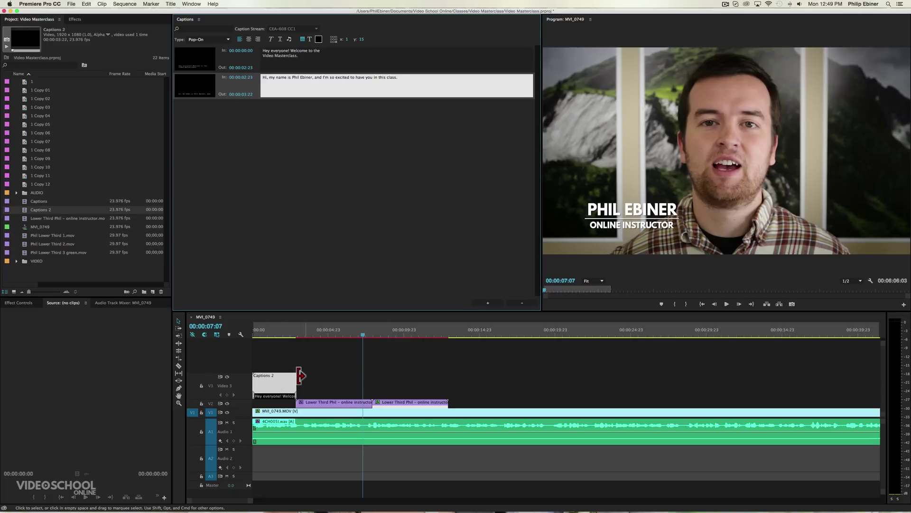
# Set the second caption's Out to 00:00:07:10 and drag the Captions 2 clip out to the playhead.
pyautogui.moveTo(295, 382)
pyautogui.mouseDown()
pyautogui.moveTo(433, 381)
pyautogui.moveTo(310, 384)
pyautogui.mouseUp()
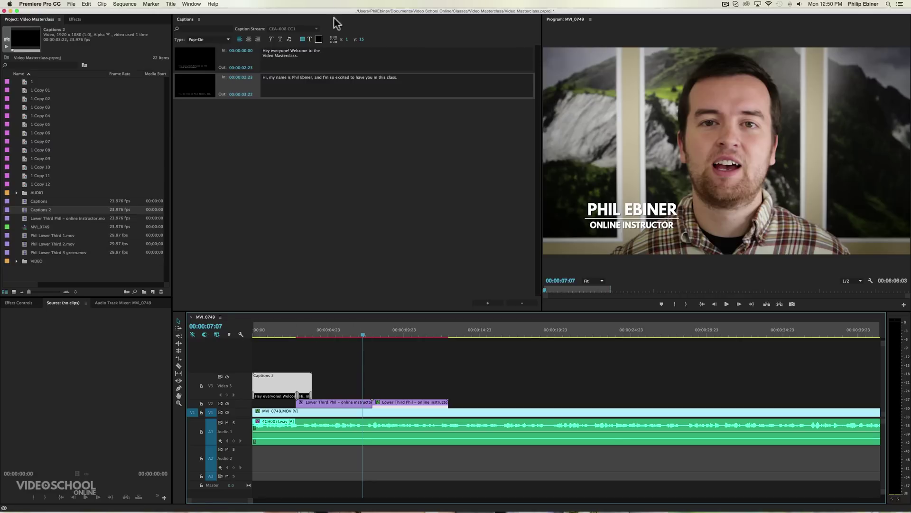
pyautogui.click(245, 93)
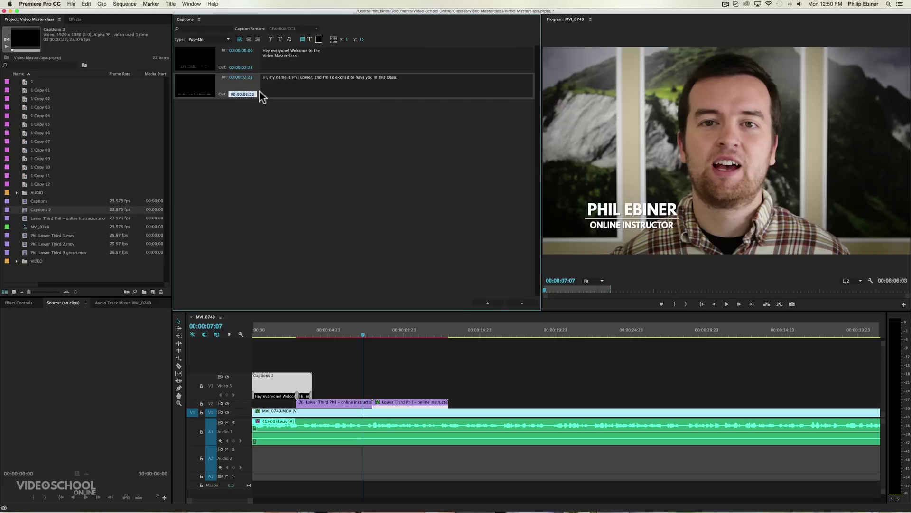
pyautogui.click(253, 94)
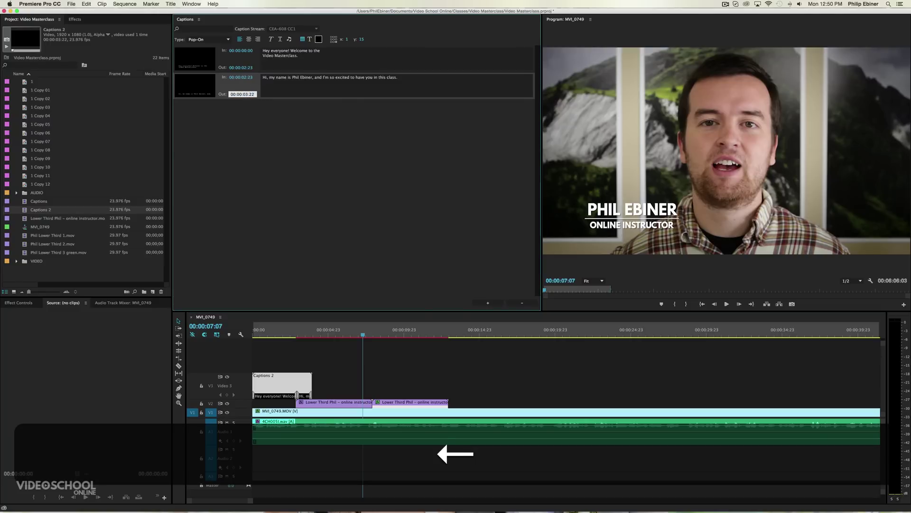
pyautogui.press('BackSpace')
pyautogui.write('7')
pyautogui.press('Right')
pyautogui.press('BackSpace')
pyautogui.press('BackSpace')
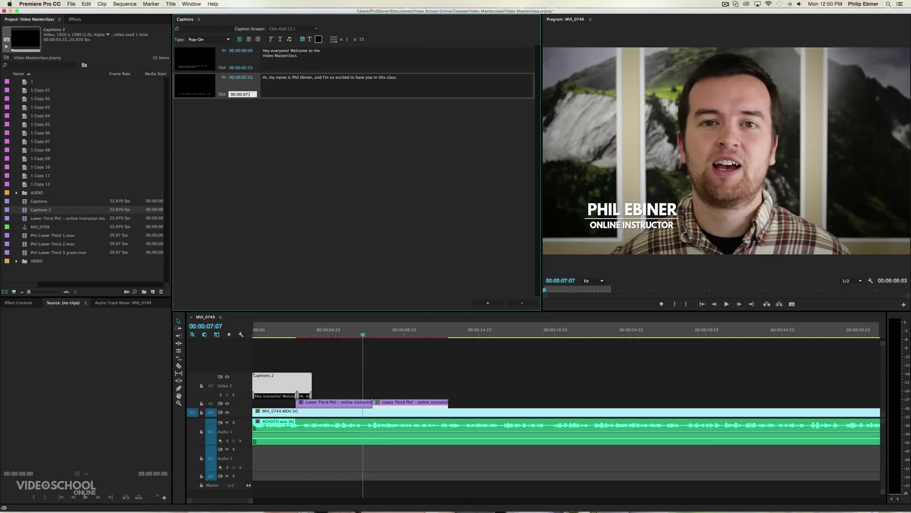
pyautogui.write('10')
pyautogui.press('Return')
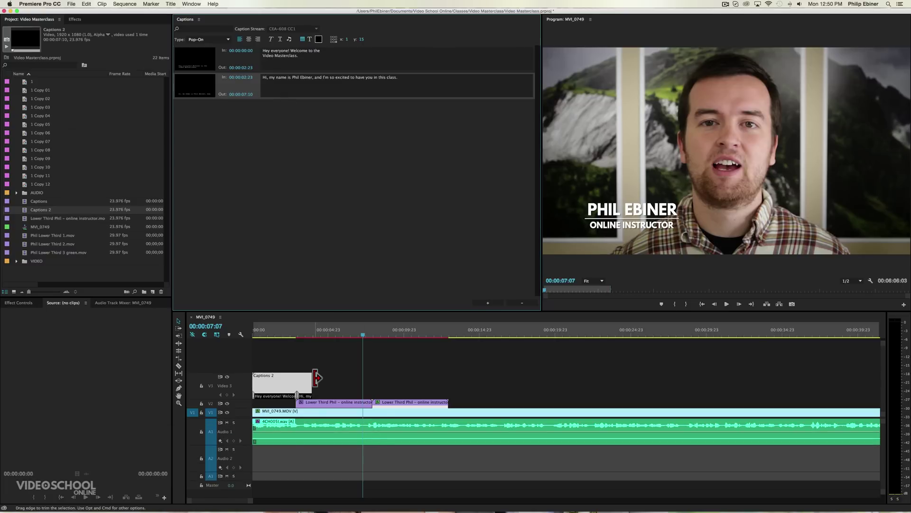
pyautogui.moveTo(312, 379); pyautogui.dragTo(430, 380)
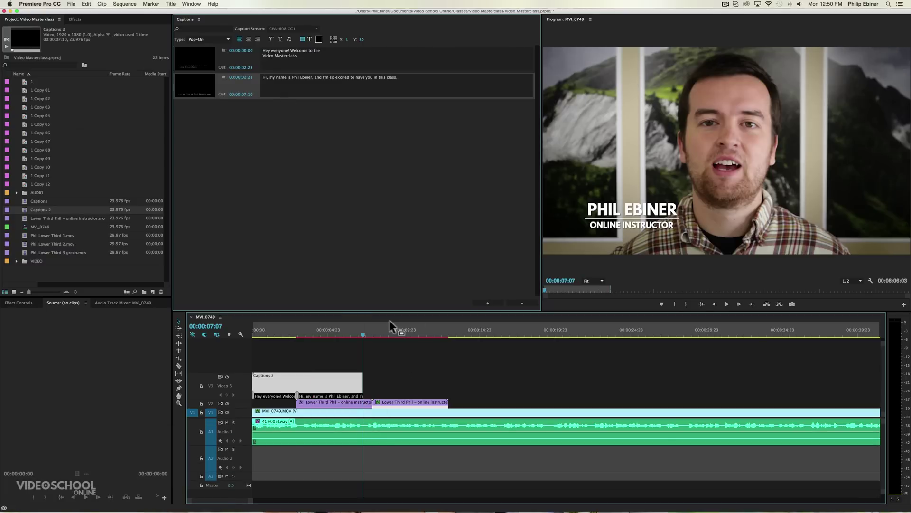
pyautogui.moveTo(343, 329)
pyautogui.mouseDown()
pyautogui.moveTo(320, 334)
pyautogui.moveTo(365, 334)
pyautogui.moveTo(324, 337)
pyautogui.moveTo(338, 337)
pyautogui.mouseUp()
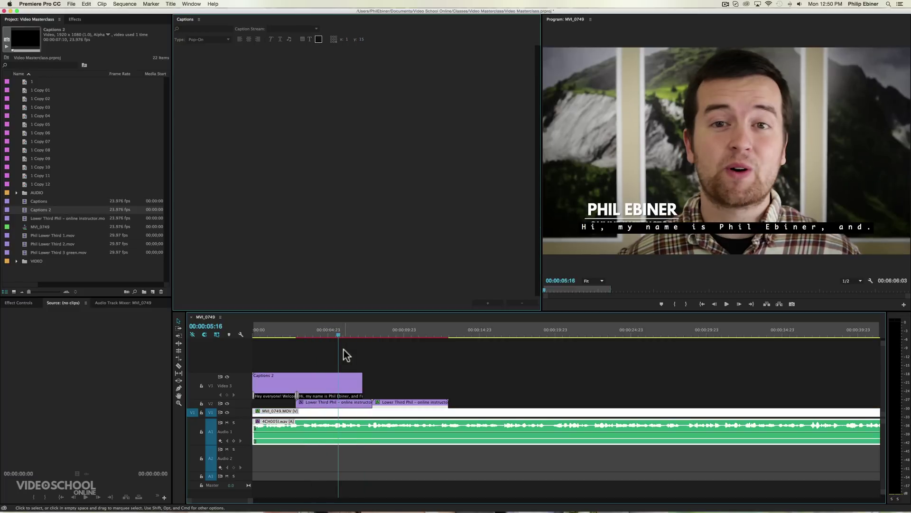
# Break the second caption after 'and' and before 'this class.', and insert the capital 'I' before ''m so excited'.
pyautogui.click(328, 383)
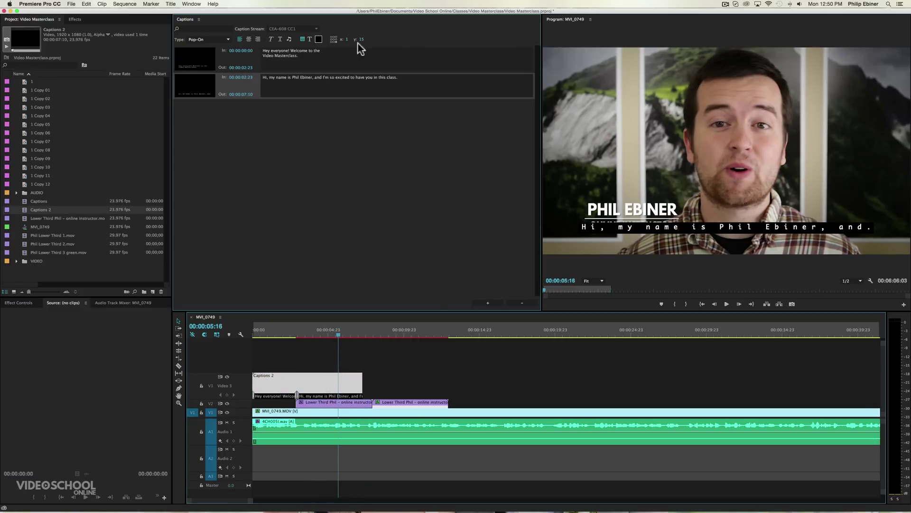
pyautogui.click(341, 78)
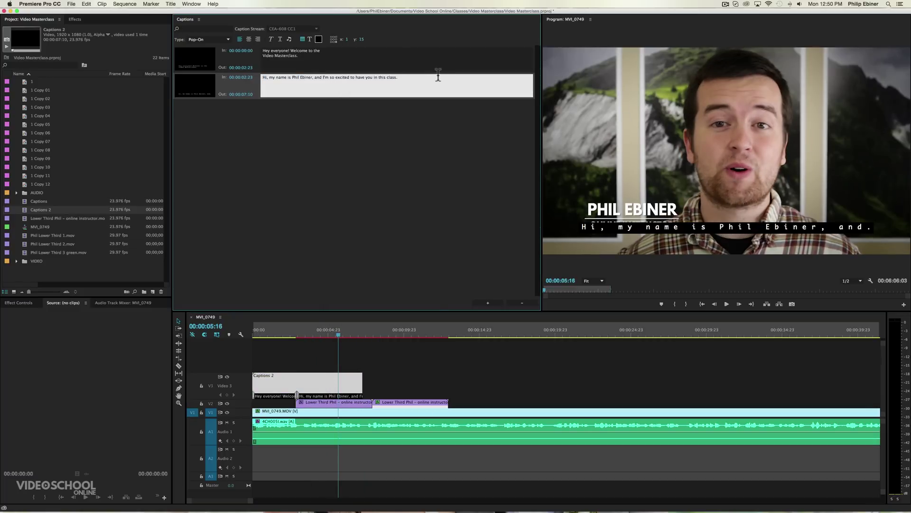
pyautogui.press('Return')
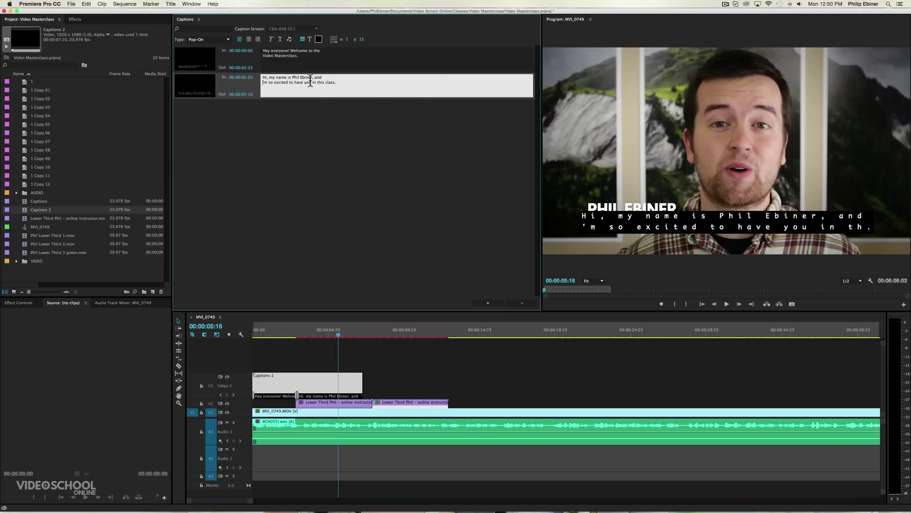
pyautogui.press('Left')
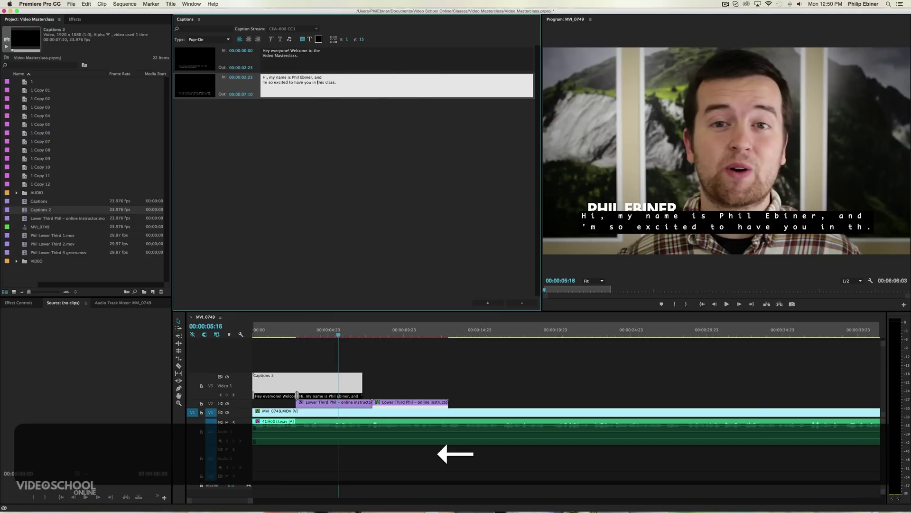
pyautogui.press('Return')
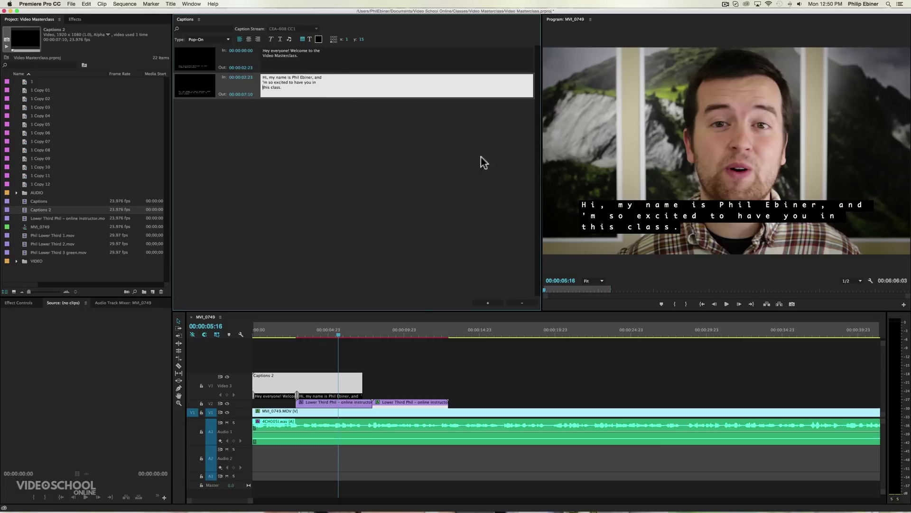
pyautogui.click(262, 81)
pyautogui.write('I')
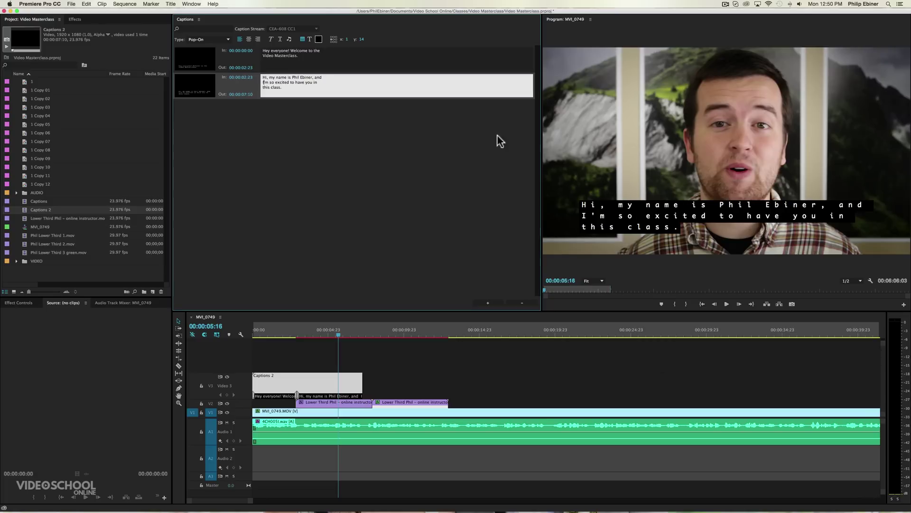
pyautogui.click(300, 92)
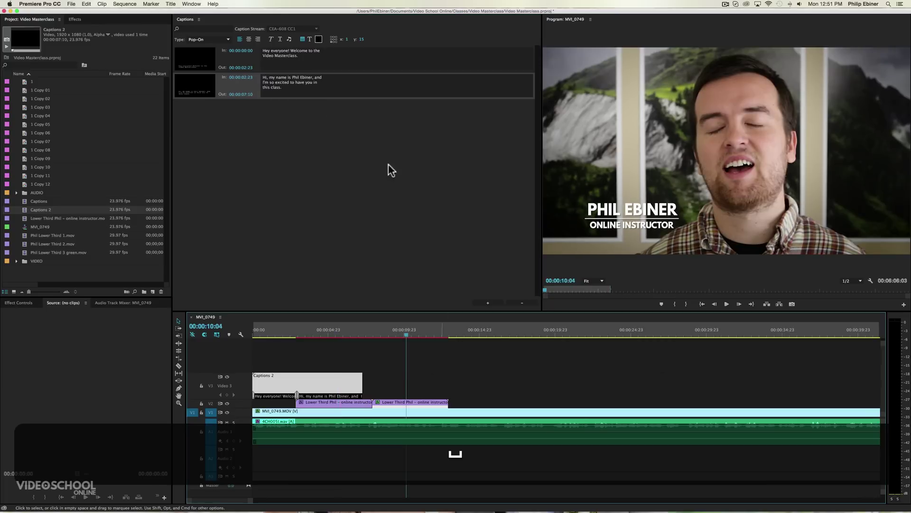
# Add a third caption 'This class has been years in the making' ending at 00:00:10:04.
pyautogui.click(488, 303)
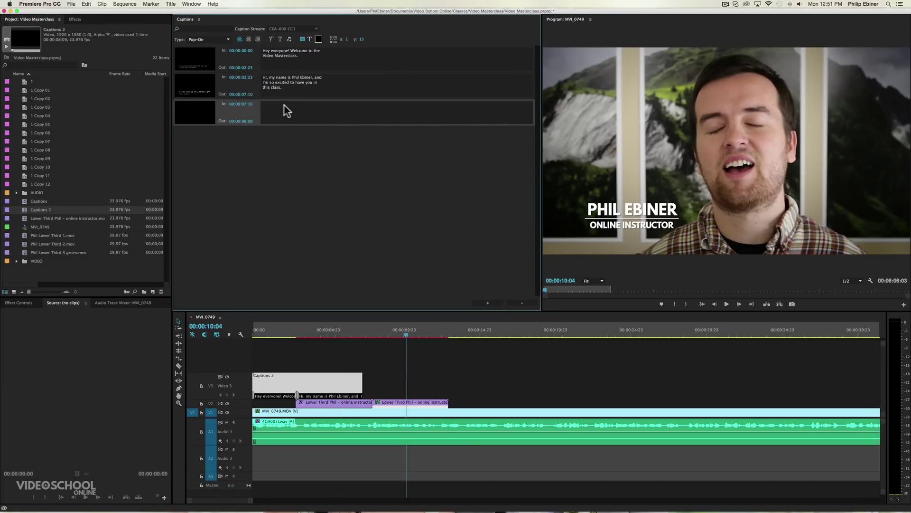
pyautogui.click(283, 104)
pyautogui.write('This ')
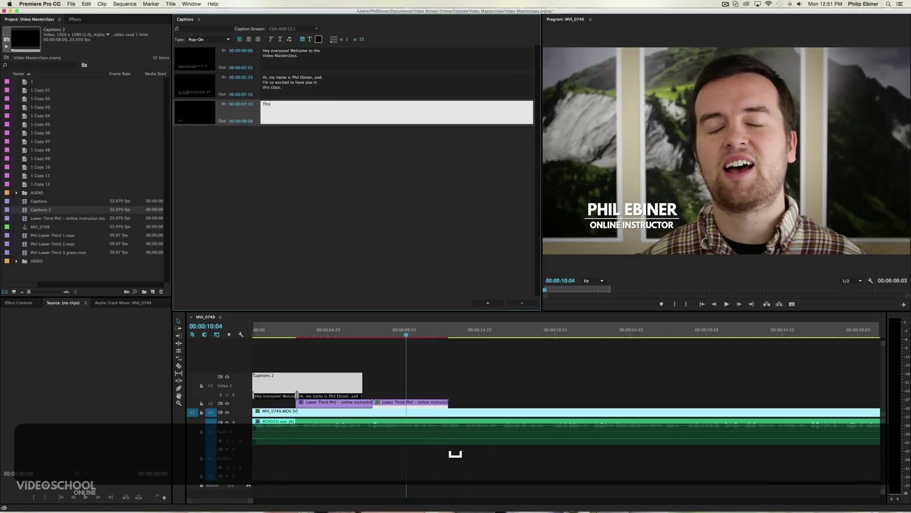
pyautogui.write('class has been years in the making')
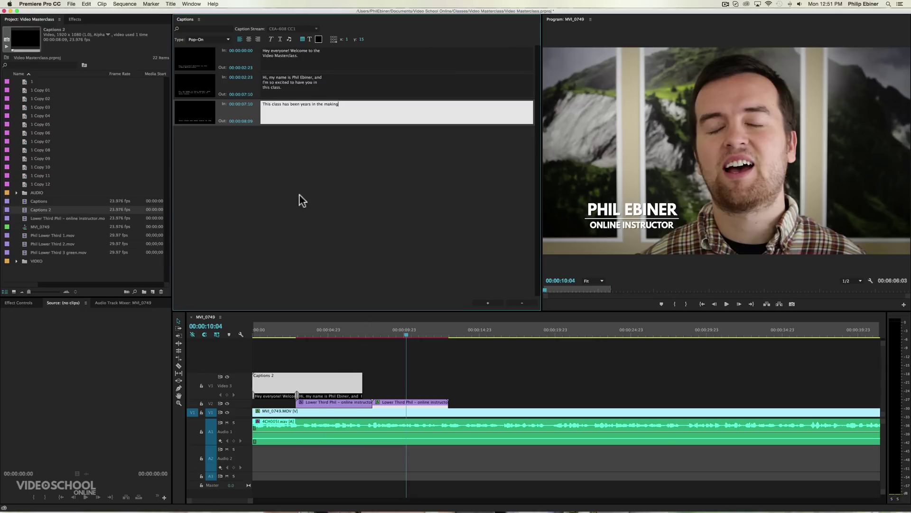
pyautogui.click(243, 122)
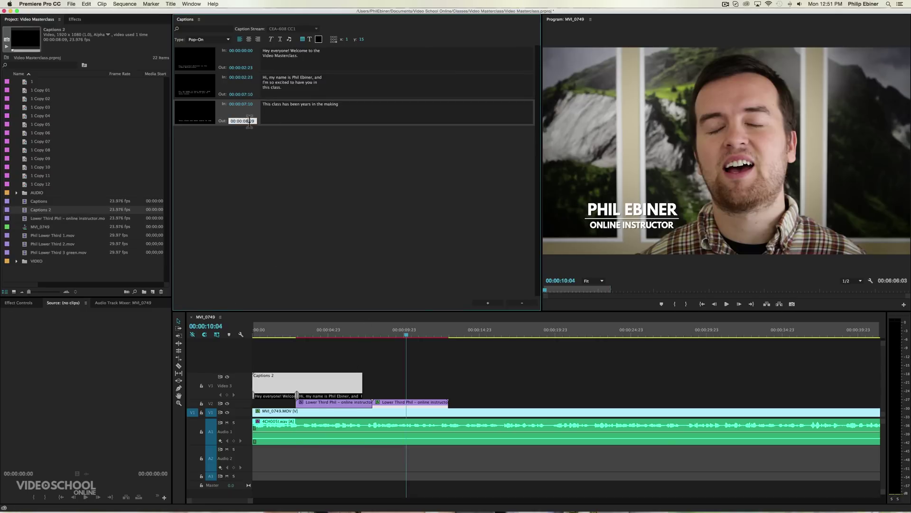
pyautogui.press('BackSpace')
pyautogui.write('1005')
pyautogui.press('Down')
pyautogui.press('BackSpace')
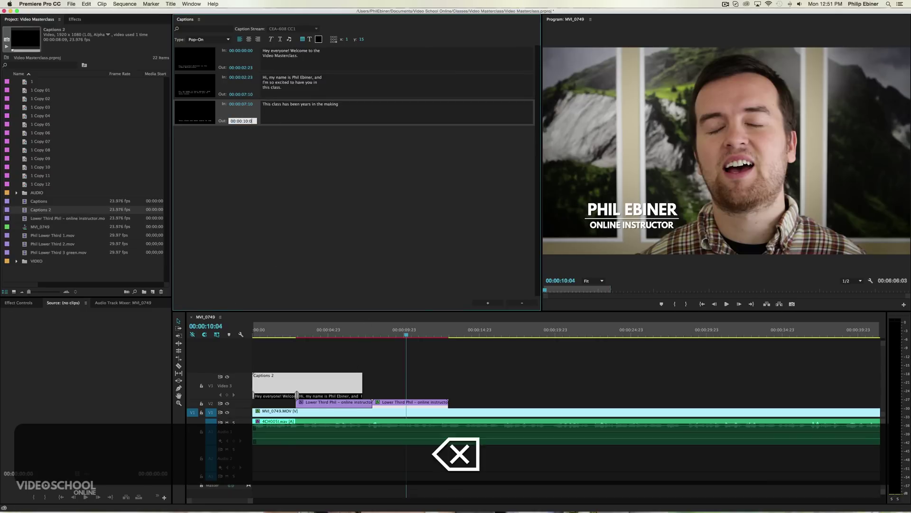
pyautogui.write('04')
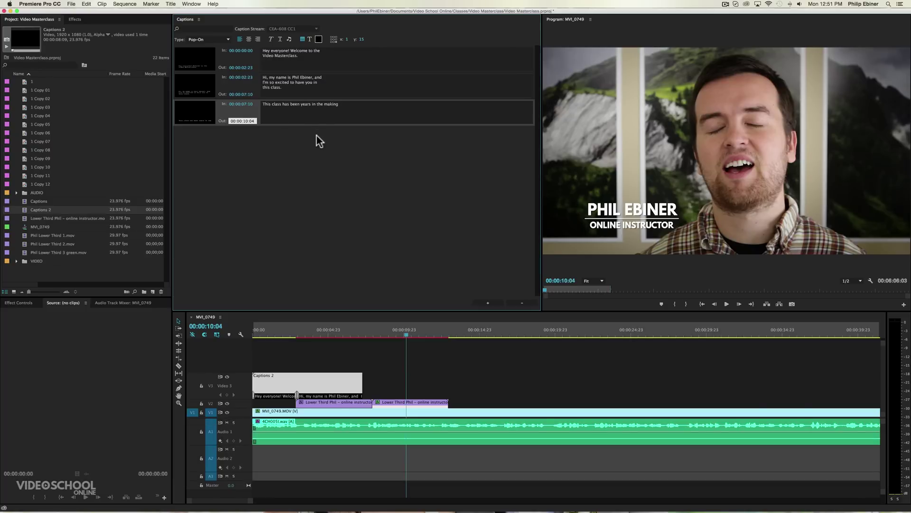
pyautogui.click(317, 135)
# Extend the Captions 2 clip to cover the third caption and play from the start.
pyautogui.moveTo(363, 382); pyautogui.dragTo(542, 380)
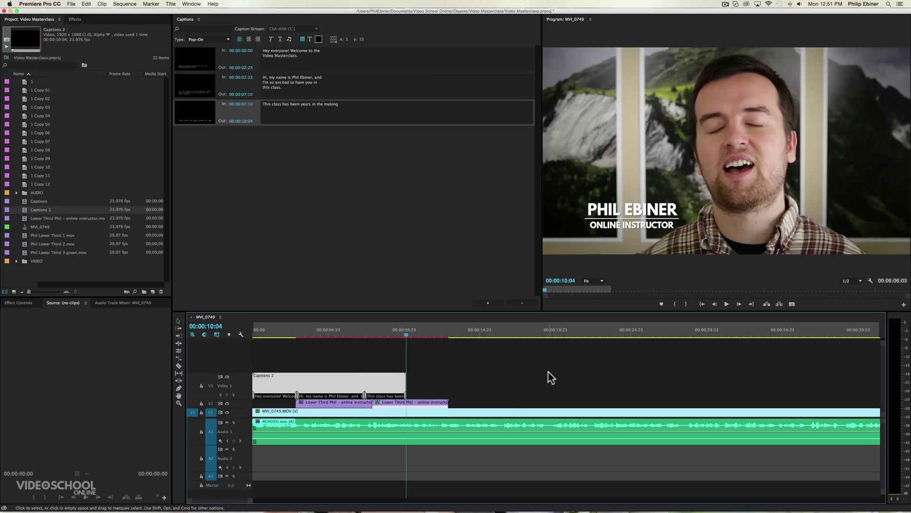
pyautogui.moveTo(386, 333); pyautogui.dragTo(265, 328)
pyautogui.press('space')
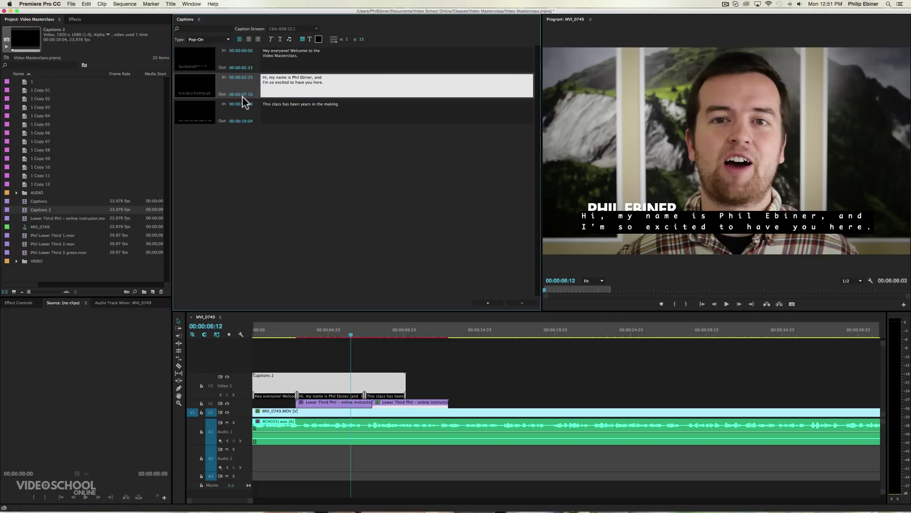
# Try setting the second caption's Out to 00:00:08:10 and dismiss the overlap warning.
pyautogui.moveTo(246, 97); pyautogui.dragTo(257, 100)
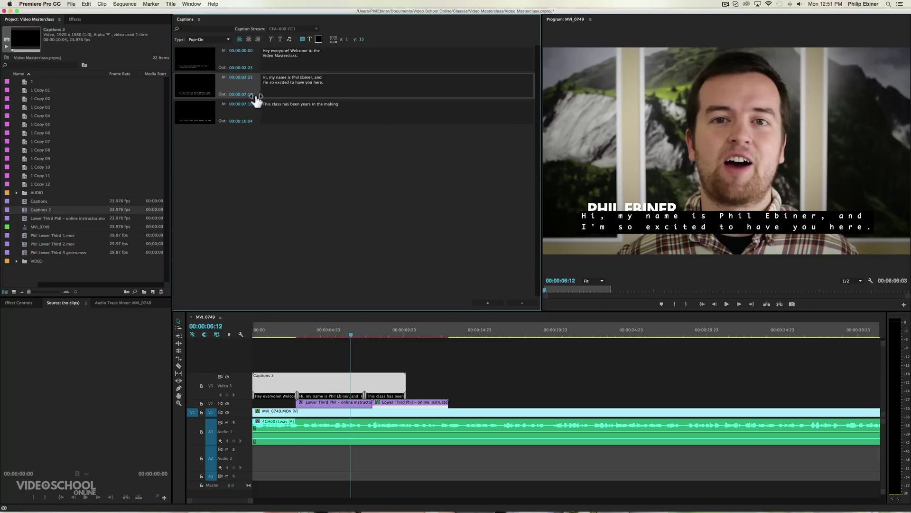
pyautogui.click(245, 95)
pyautogui.click(255, 92)
pyautogui.press('BackSpace')
pyautogui.write('8')
pyautogui.press('Return')
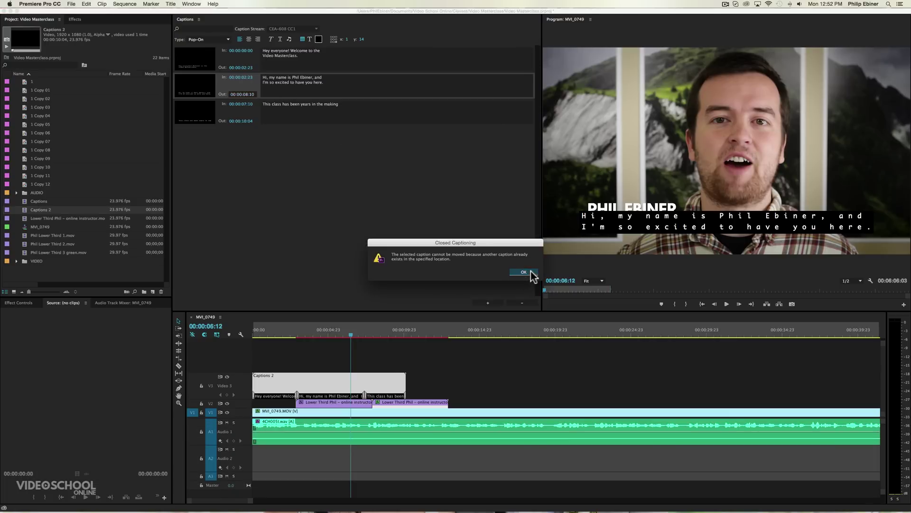
pyautogui.click(531, 272)
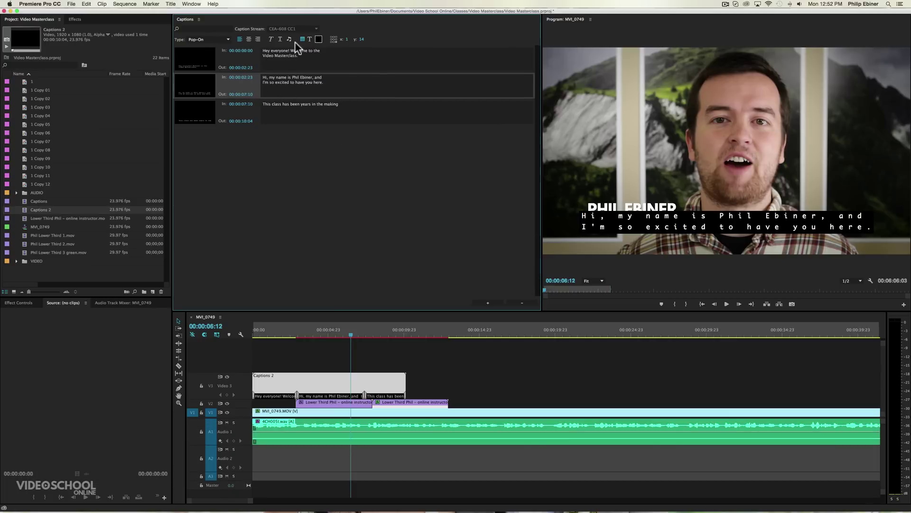
# Move the third caption's In to 00:00:08:10, then set the second caption's Out to 00:00:08:10.
pyautogui.click(245, 104)
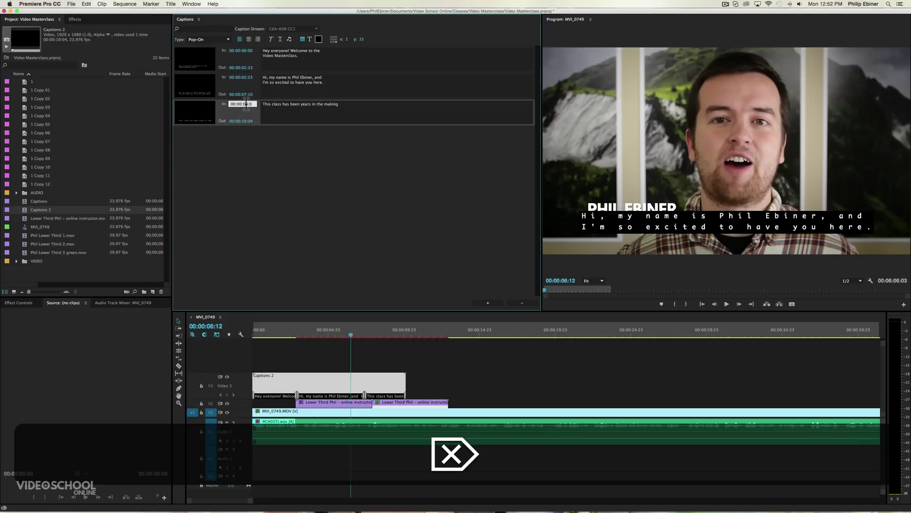
pyautogui.write('8')
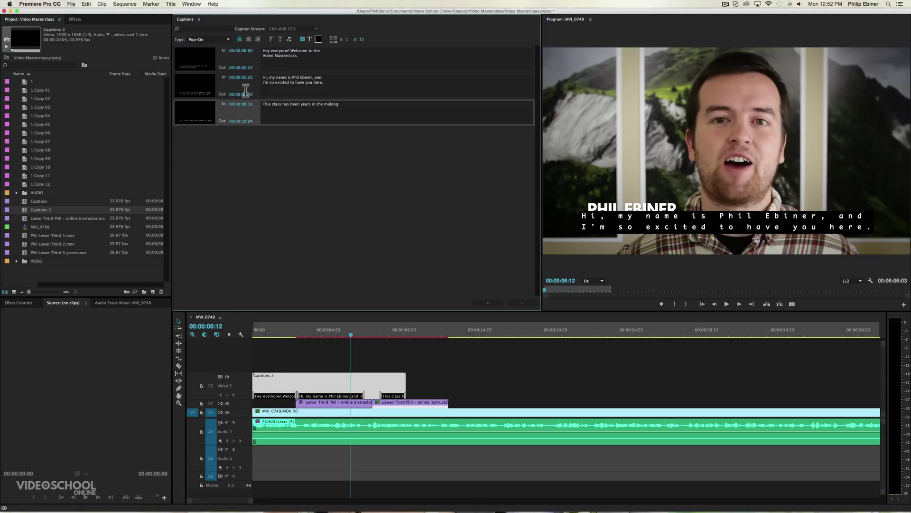
pyautogui.click(247, 89)
pyautogui.click(246, 93)
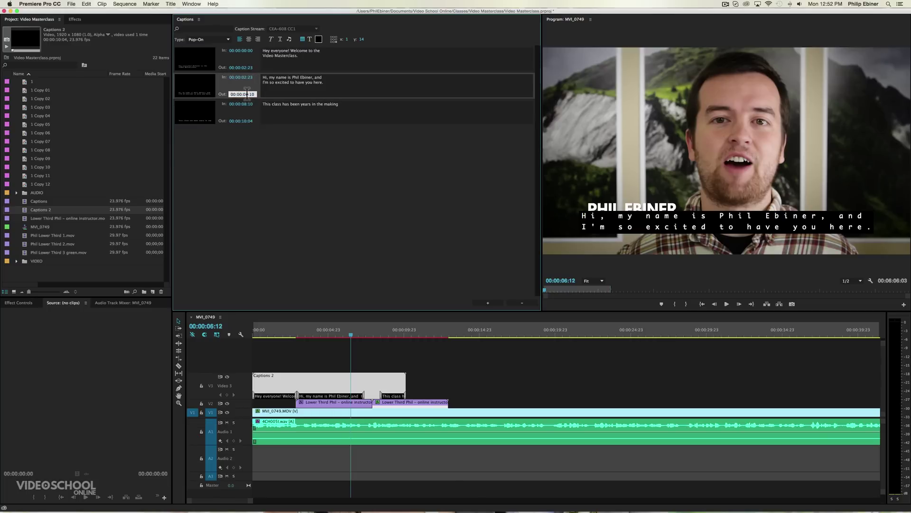
pyautogui.press('BackSpace')
pyautogui.press('Return')
# Select all of the second caption's text and try a blue background, then undo it.
pyautogui.click(322, 85)
pyautogui.press('super+a')
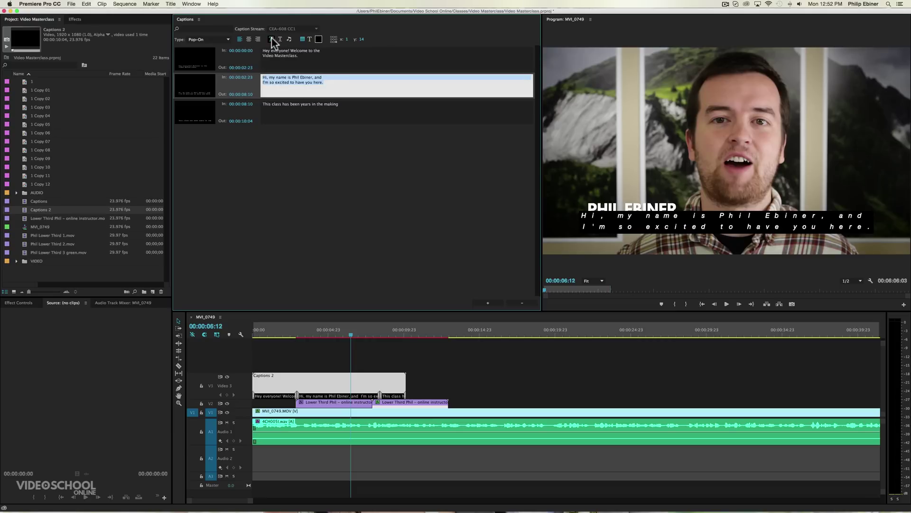
pyautogui.click(271, 38)
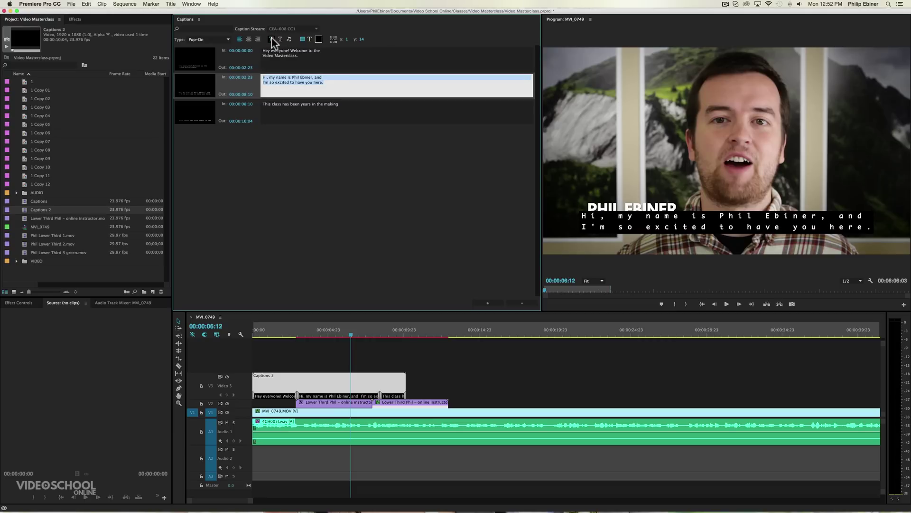
pyautogui.click(319, 39)
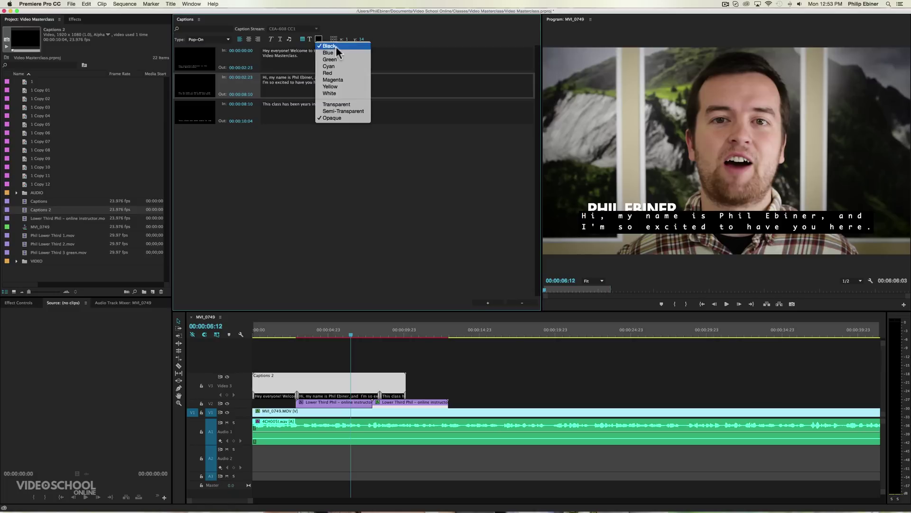
pyautogui.click(335, 50)
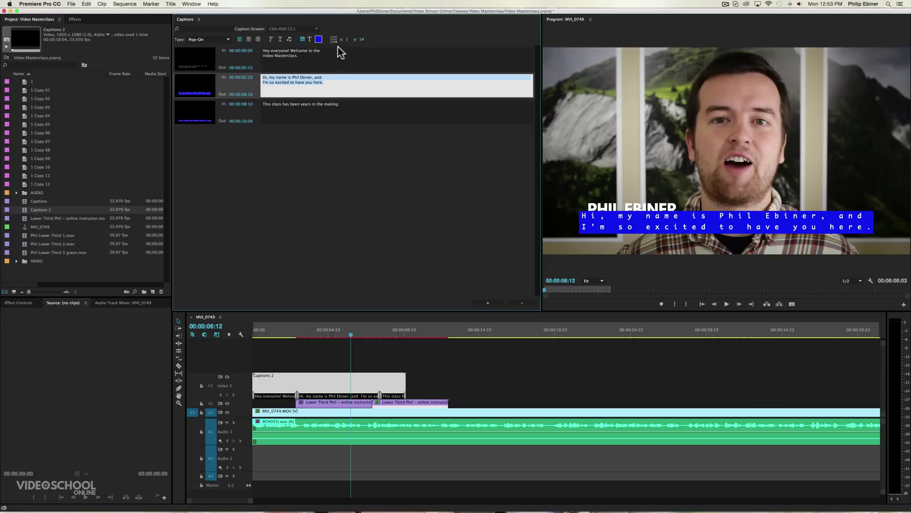
pyautogui.press('super+z')
# Try red, transparent and semi-transparent caption backgrounds, settling on solid opaque black.
pyautogui.click(318, 39)
pyautogui.click(329, 73)
pyautogui.click(319, 39)
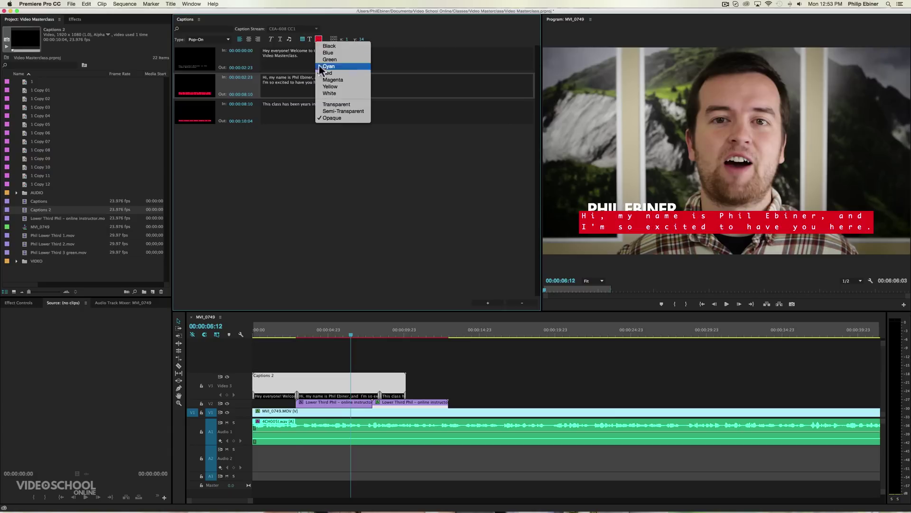
pyautogui.click(333, 104)
pyautogui.click(319, 39)
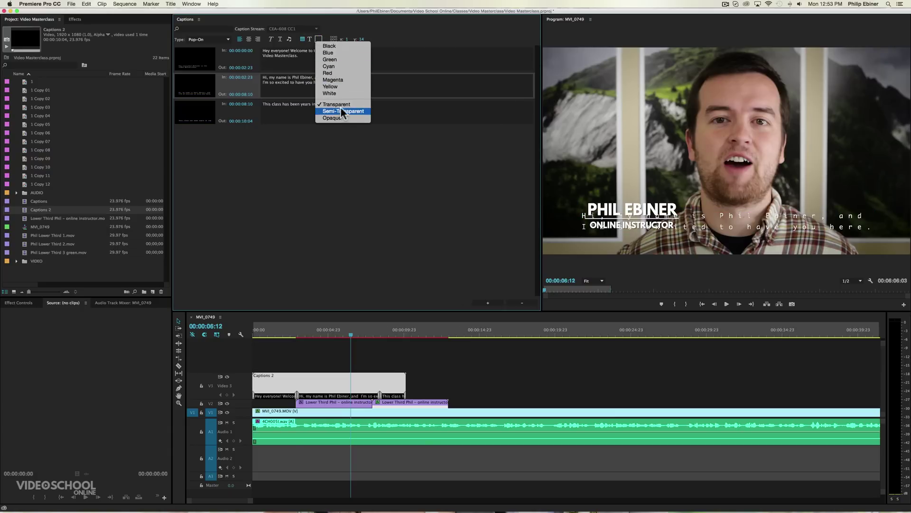
pyautogui.click(340, 108)
pyautogui.click(318, 39)
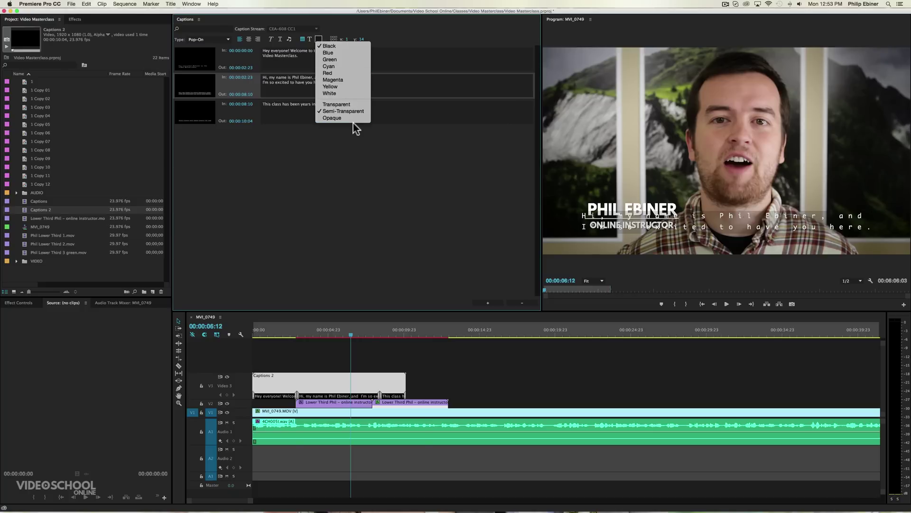
pyautogui.click(344, 118)
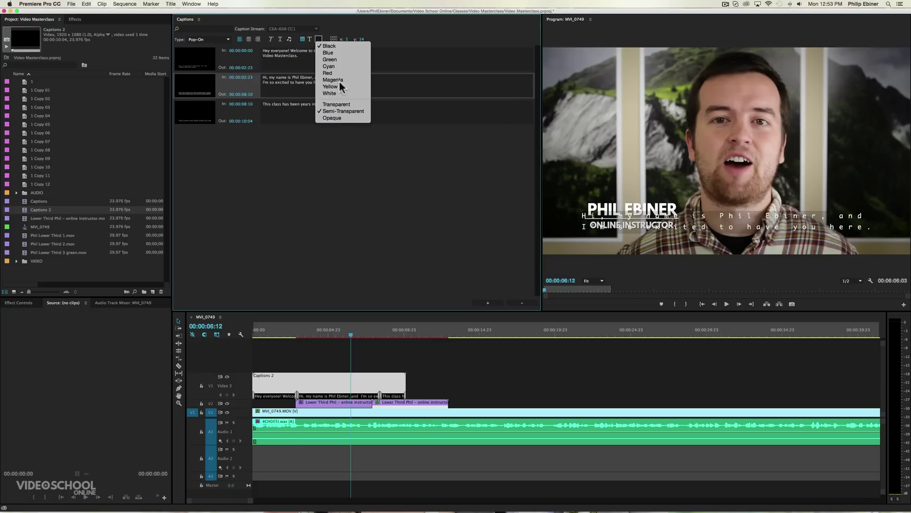
# Try blue caption text, then set the text colour back to white.
pyautogui.click(310, 39)
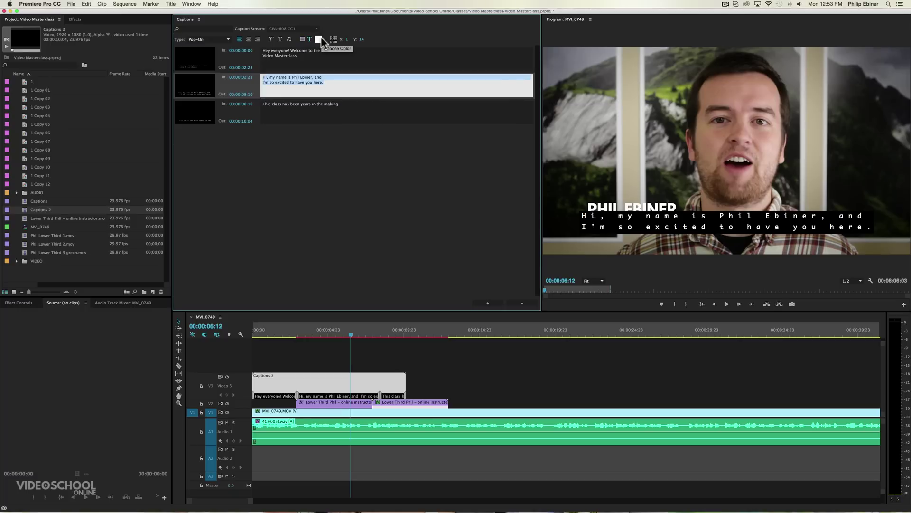
pyautogui.click(319, 39)
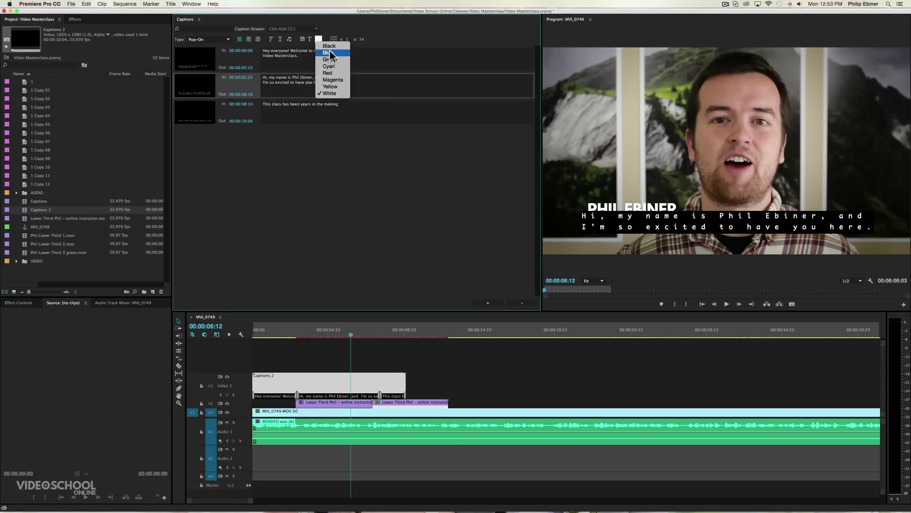
pyautogui.click(330, 51)
pyautogui.click(318, 40)
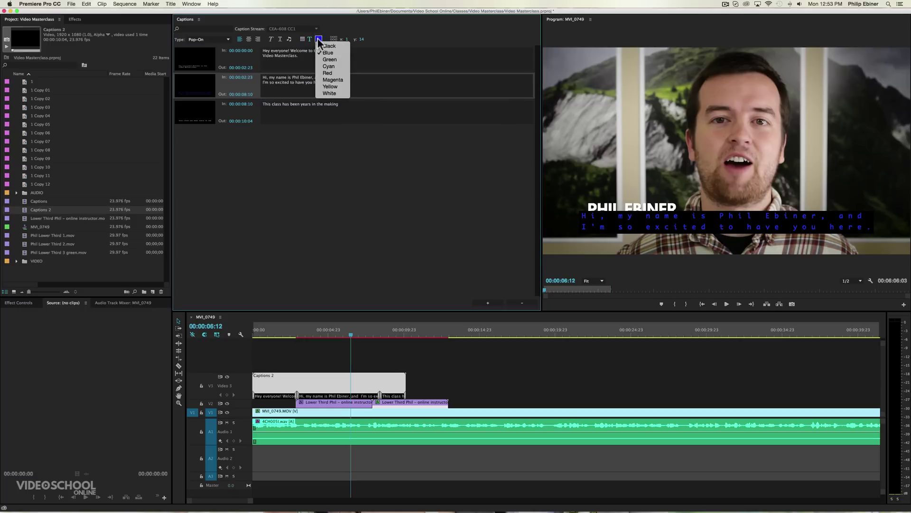
pyautogui.click(338, 93)
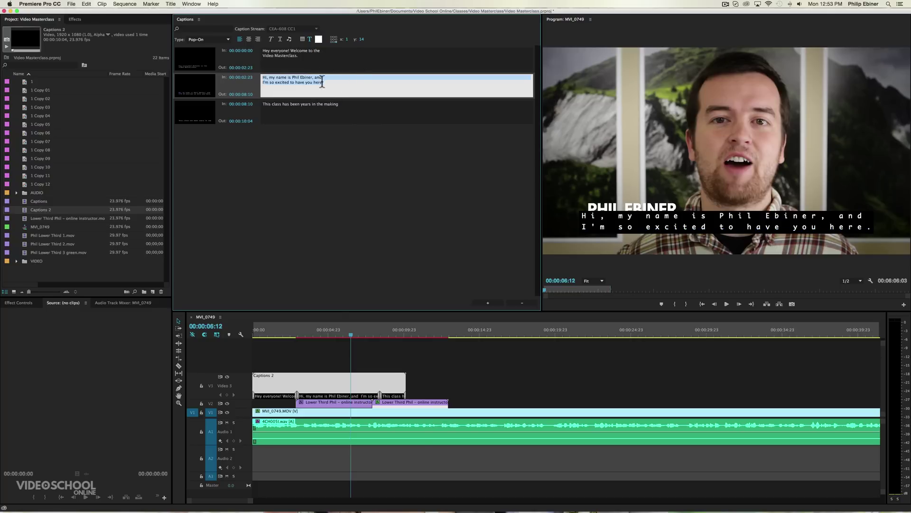
pyautogui.click(333, 37)
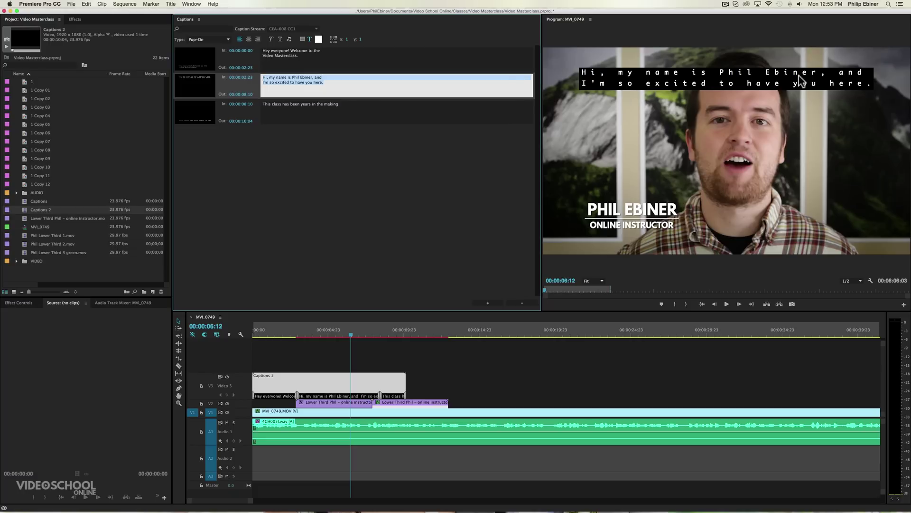
pyautogui.click(332, 40)
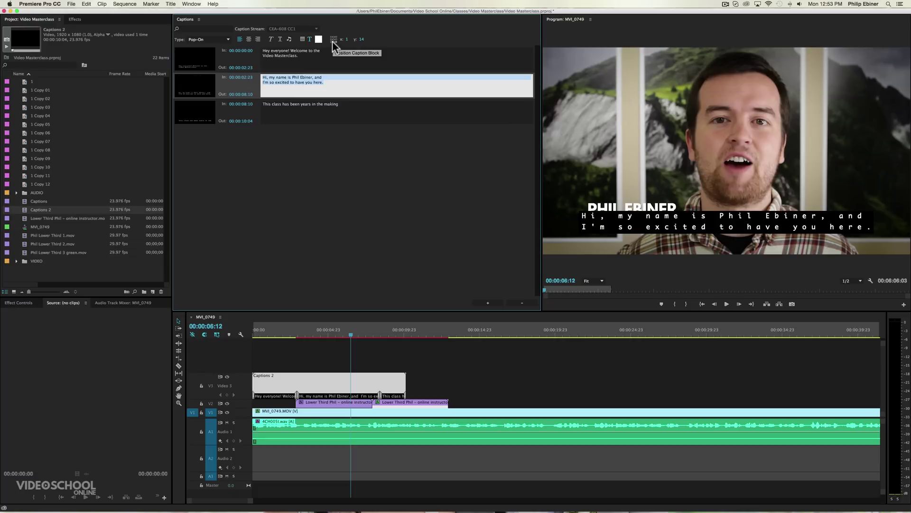
pyautogui.click(484, 373)
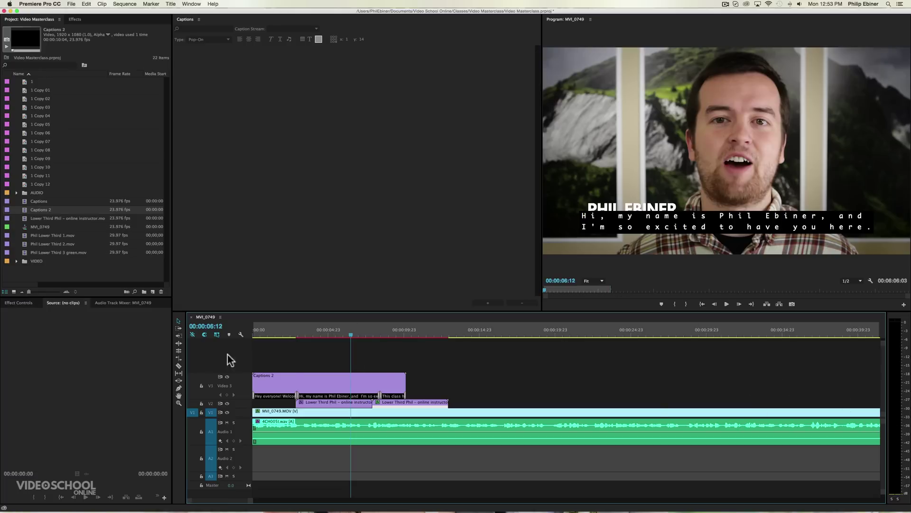
# Move the playhead to 00:00:04:18 and bring up the Export Settings on the Captions tab.
pyautogui.click(324, 333)
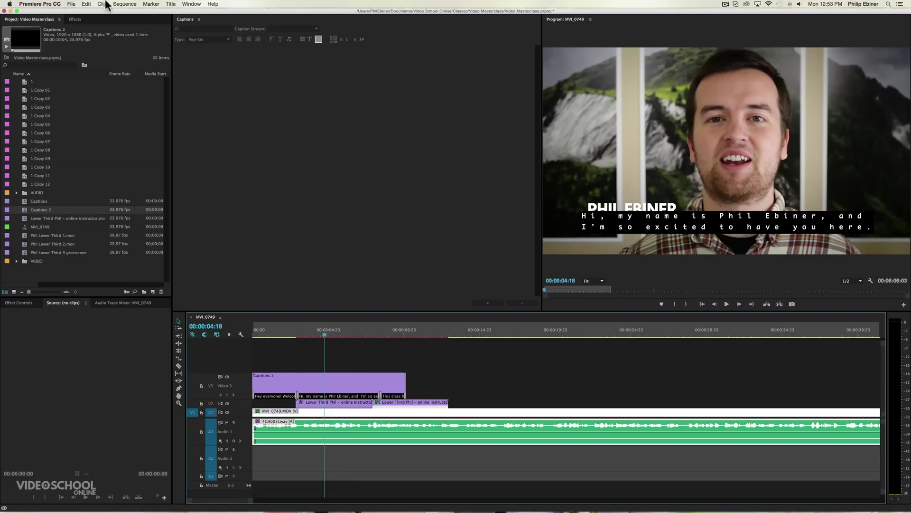
pyautogui.click(71, 4)
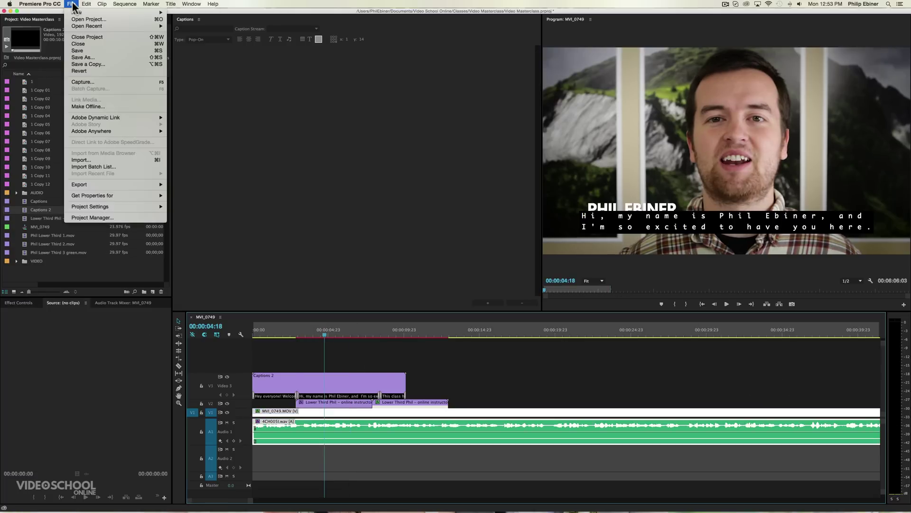
pyautogui.moveTo(124, 183)
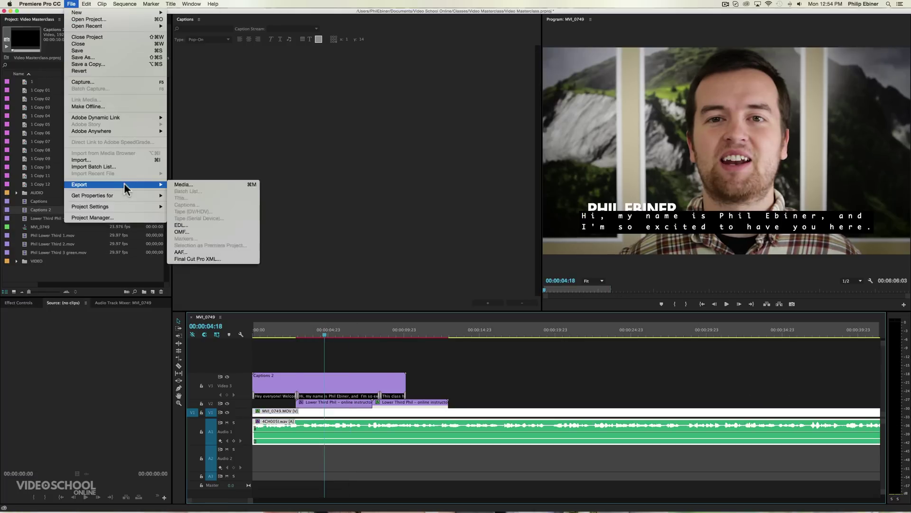
pyautogui.click(187, 186)
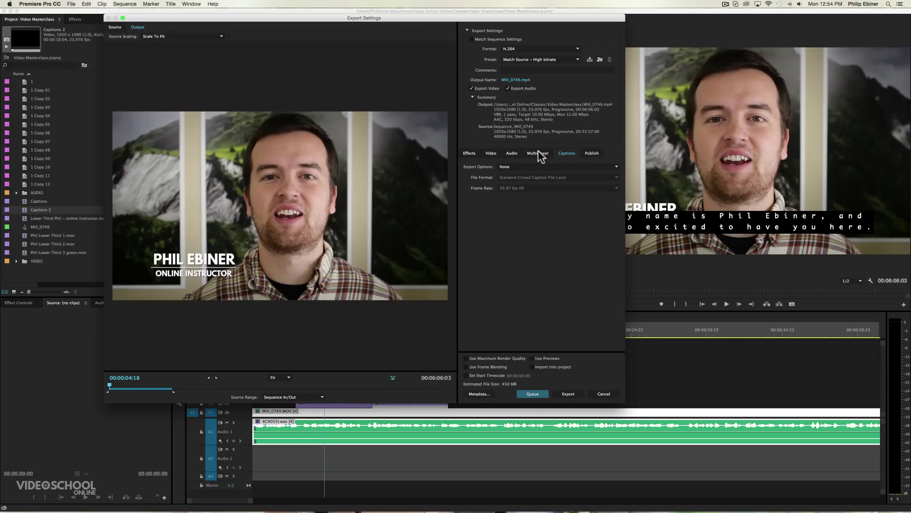
pyautogui.click(470, 153)
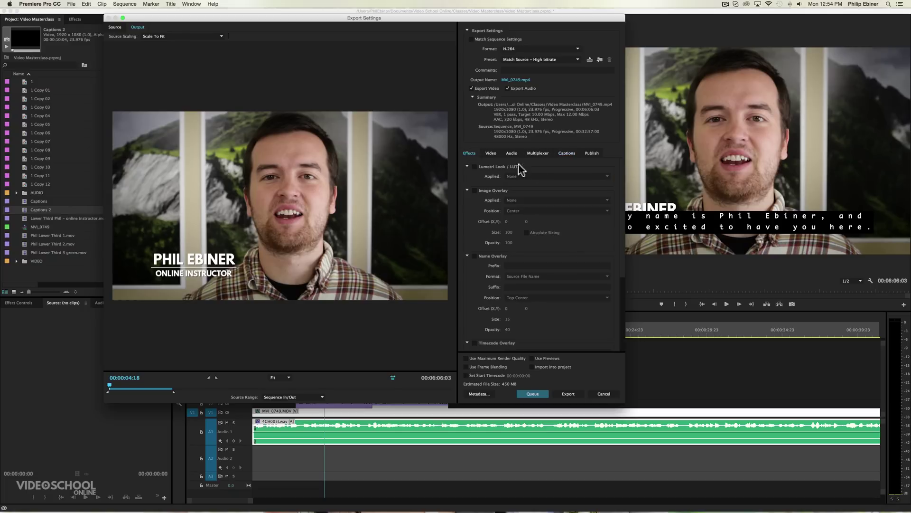
pyautogui.click(570, 153)
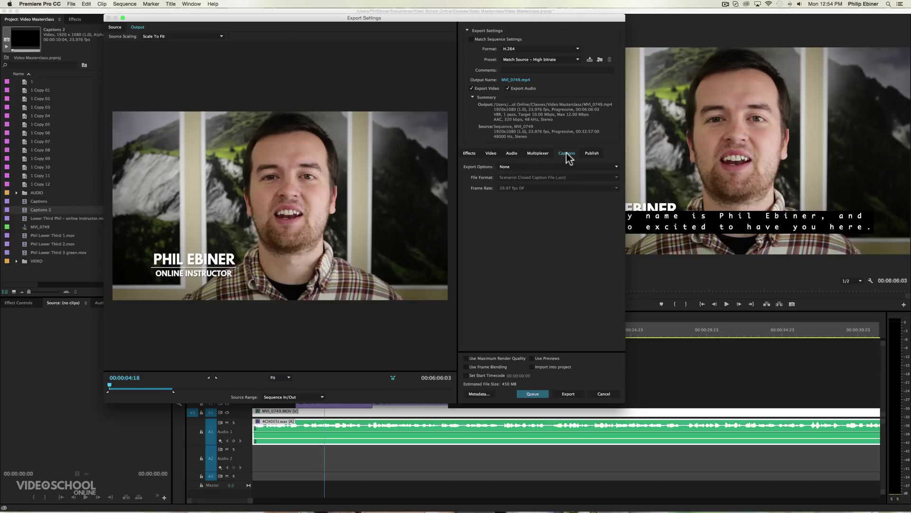
# Try a sidecar caption file in Scenarist .scc format at 29.97 fps DF.
pyautogui.click(538, 166)
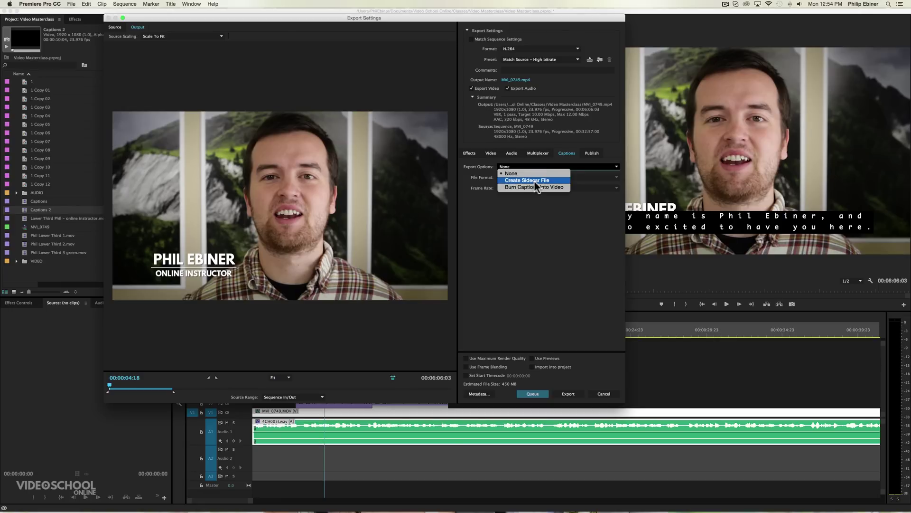
pyautogui.click(548, 179)
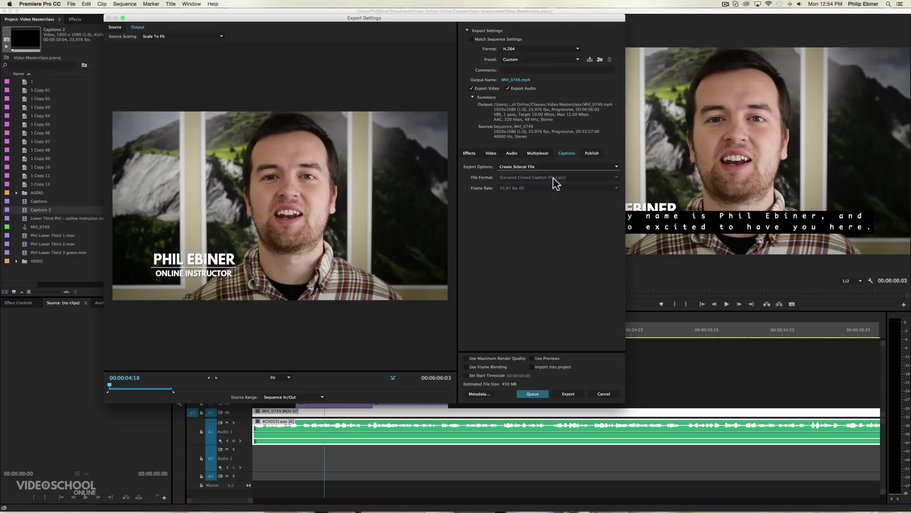
pyautogui.click(537, 177)
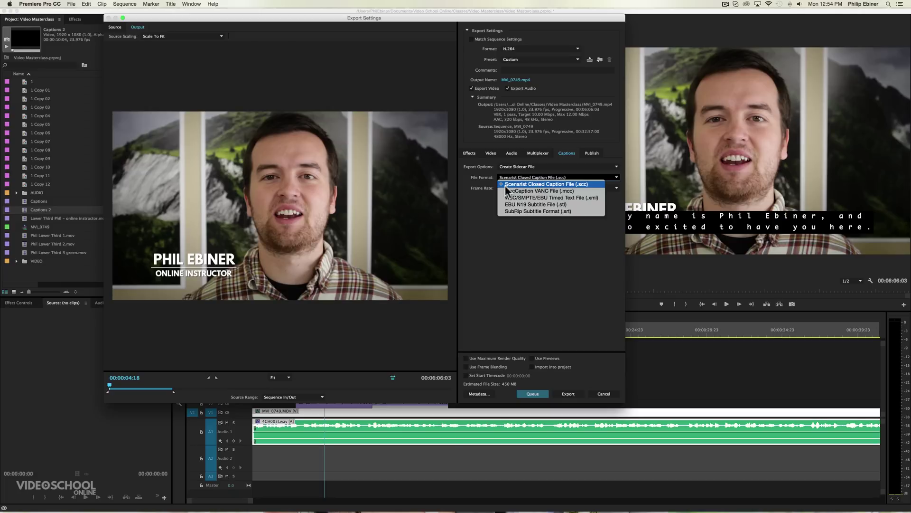
pyautogui.click(480, 199)
pyautogui.click(520, 189)
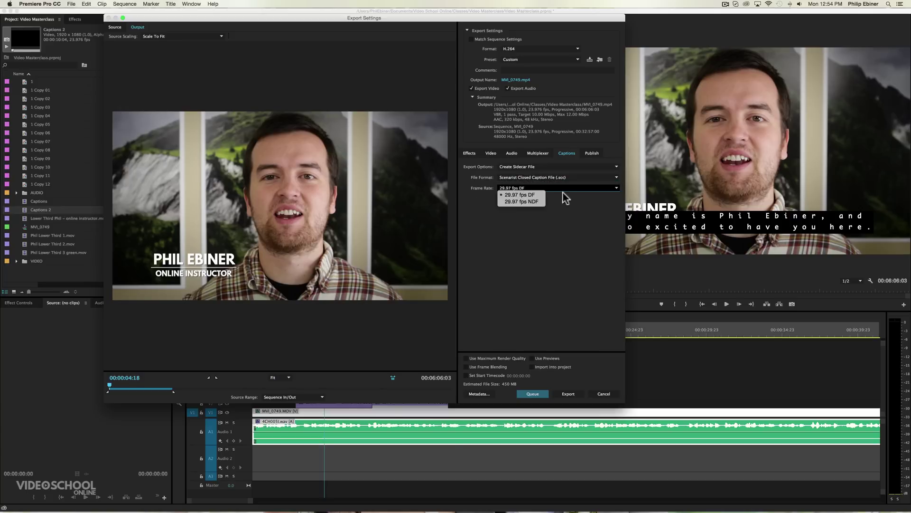
pyautogui.click(555, 190)
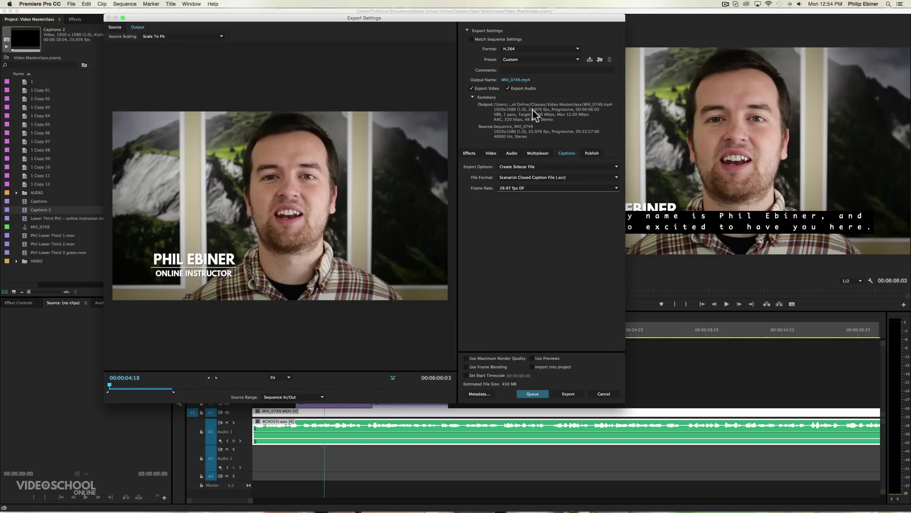
pyautogui.click(527, 190)
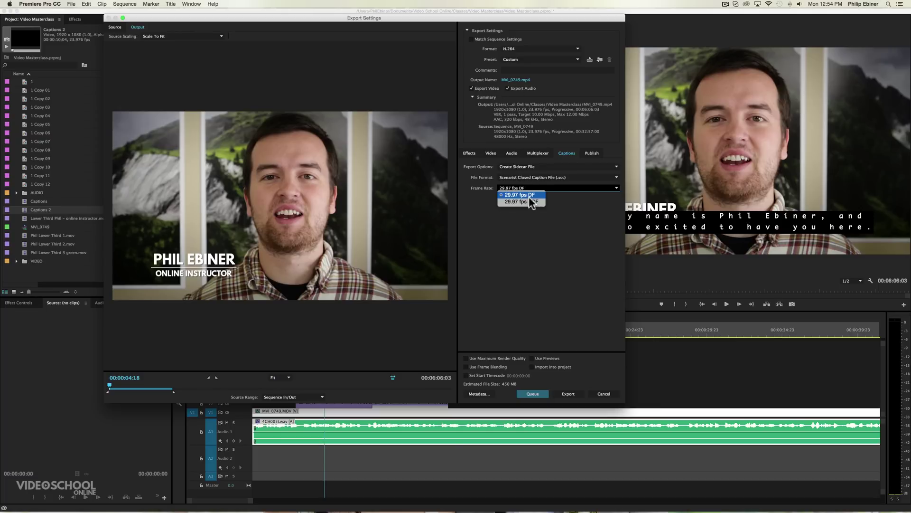
pyautogui.click(585, 190)
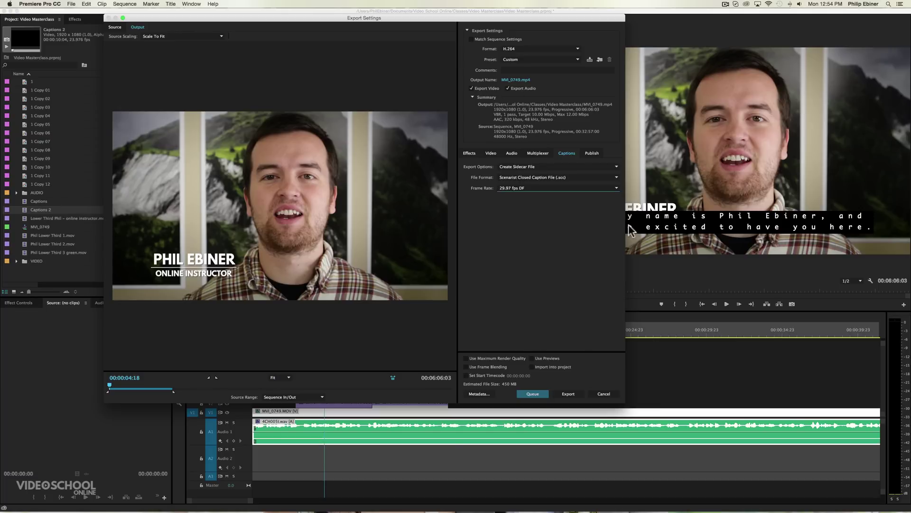
# Change the caption Export Options to Burn Captions Into Video.
pyautogui.click(525, 179)
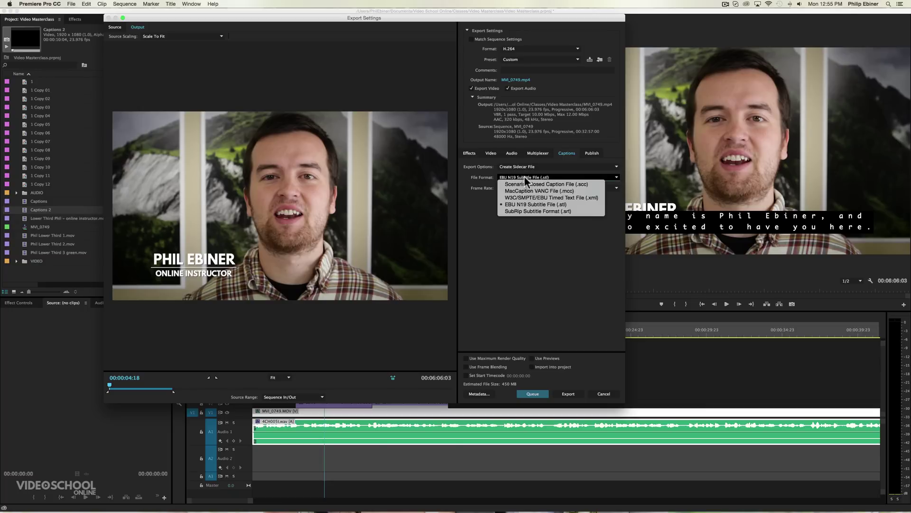
pyautogui.click(526, 173)
pyautogui.click(525, 169)
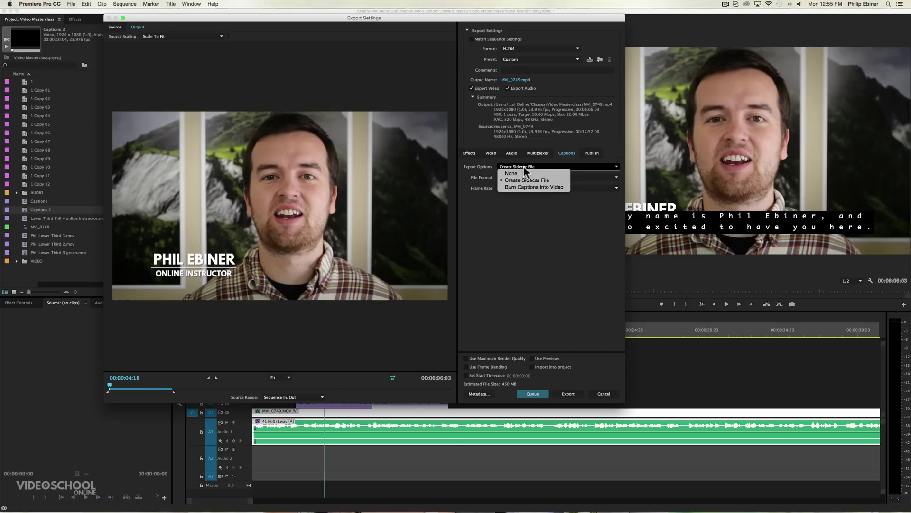
pyautogui.click(523, 186)
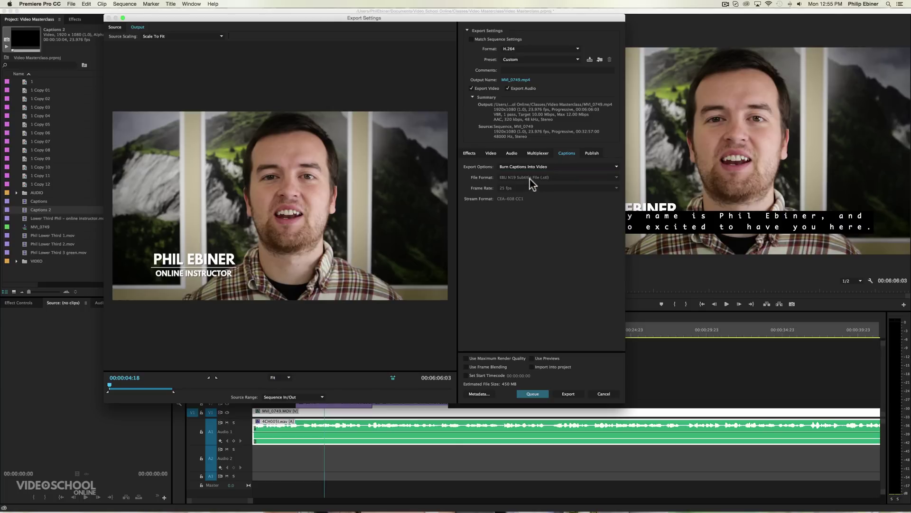
pyautogui.click(535, 166)
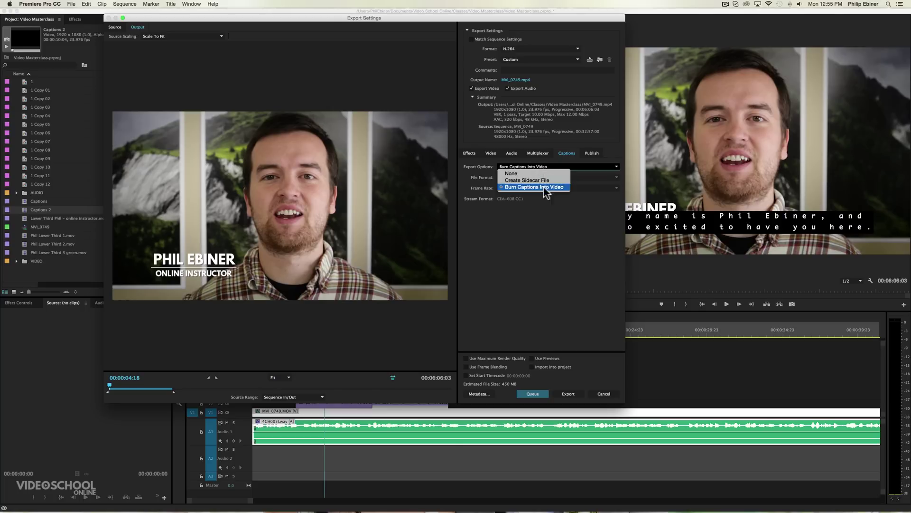
pyautogui.click(544, 187)
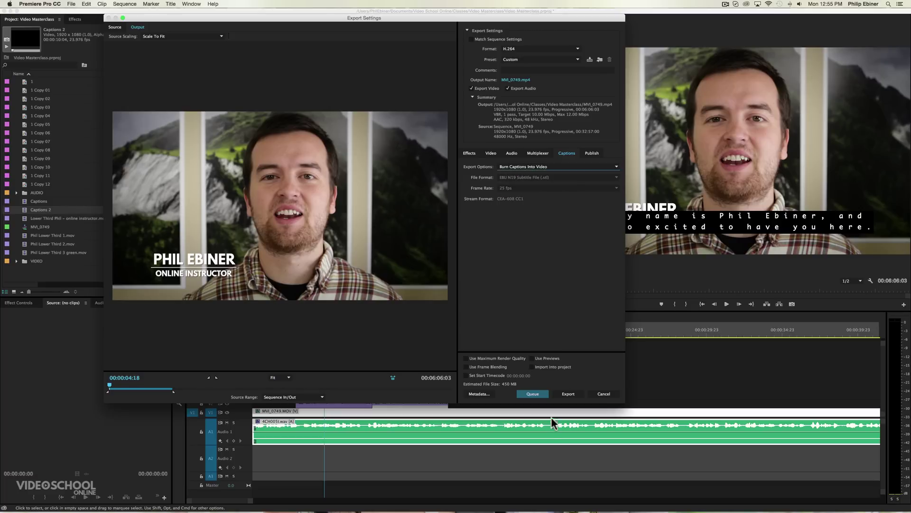
# Cancel the export settings and set the sequence out point at 00:00:10:00.
pyautogui.click(605, 394)
pyautogui.moveTo(437, 331); pyautogui.dragTo(406, 331)
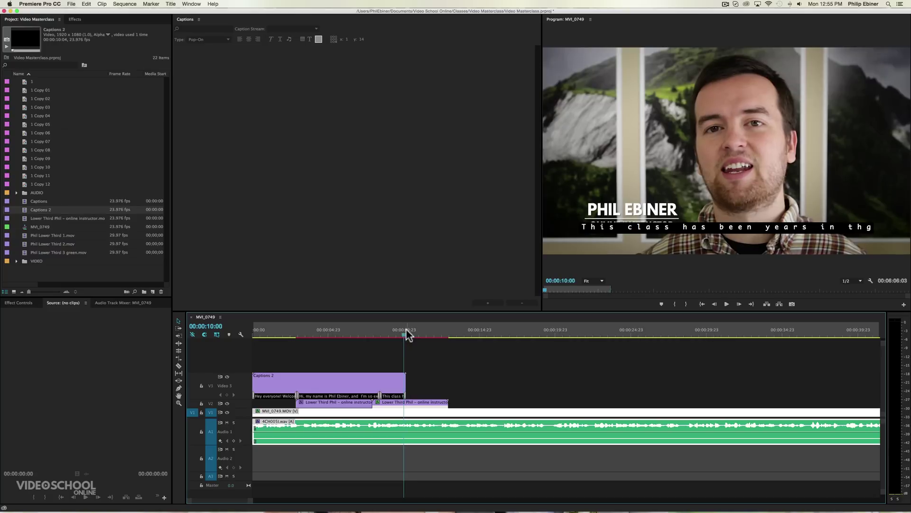
pyautogui.press('o')
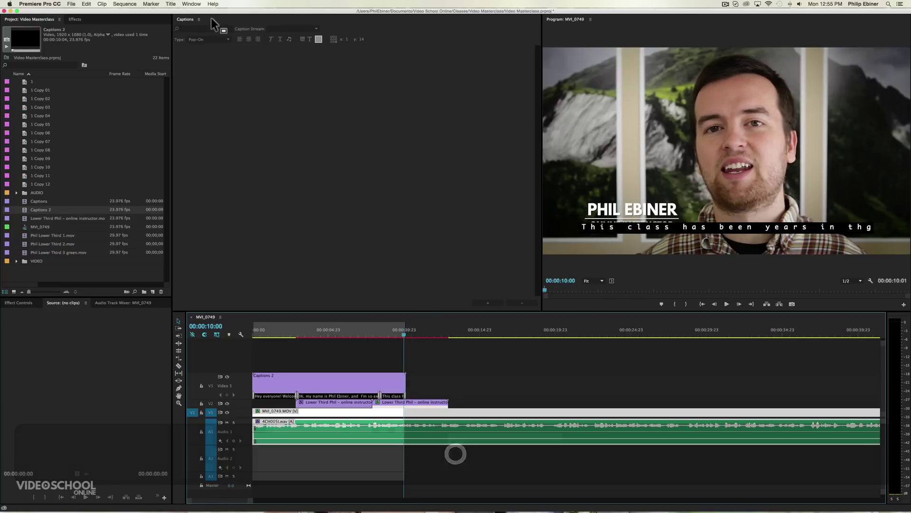
# Export MVI_0749.mp4 as H.264 with burned-in captions, then switch to Finder.
pyautogui.moveTo(98, 182)
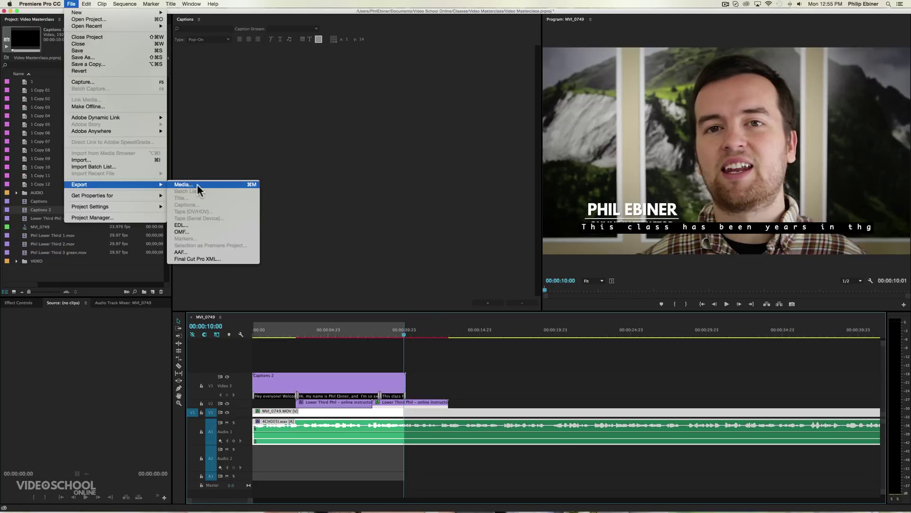
pyautogui.click(197, 184)
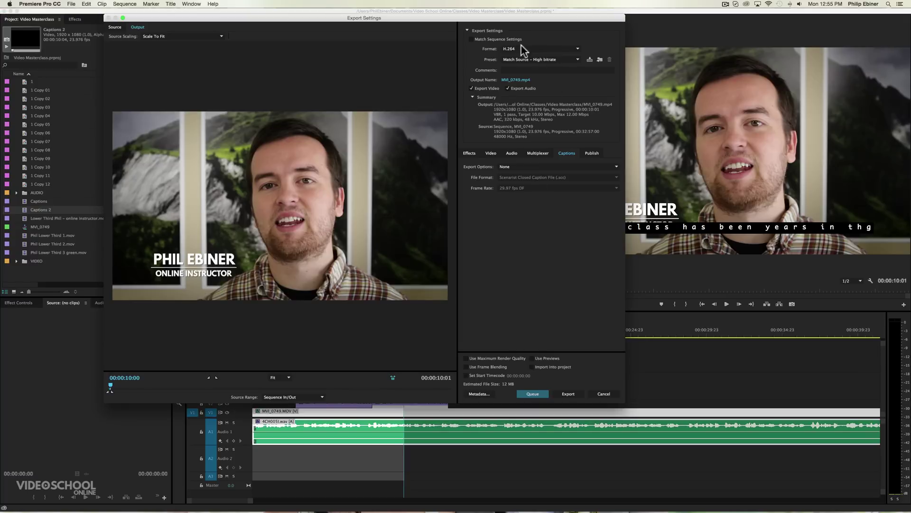
pyautogui.click(534, 164)
pyautogui.click(532, 187)
pyautogui.click(568, 394)
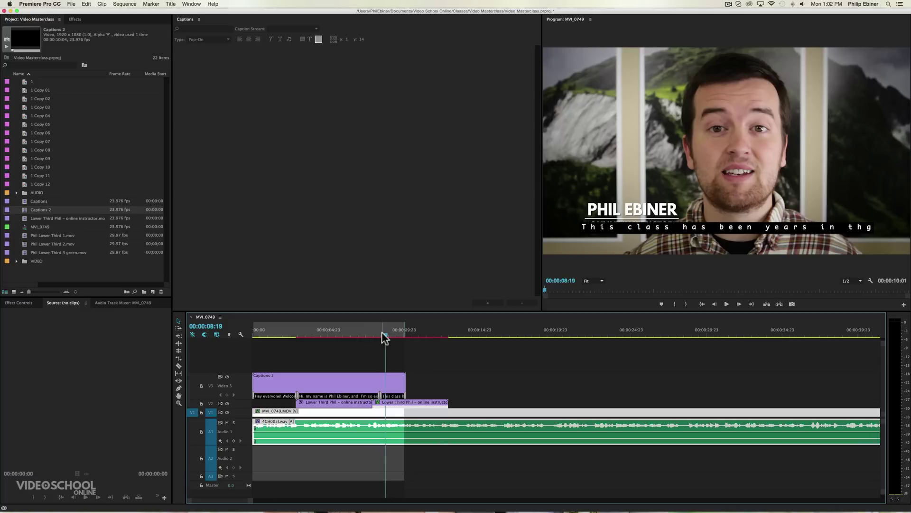
pyautogui.press('super+Tab')
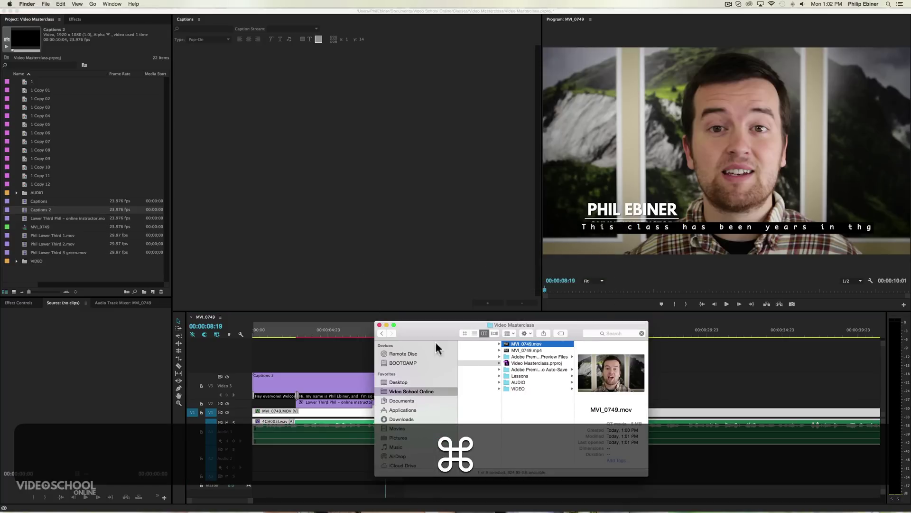
pyautogui.doubleClick(523, 350)
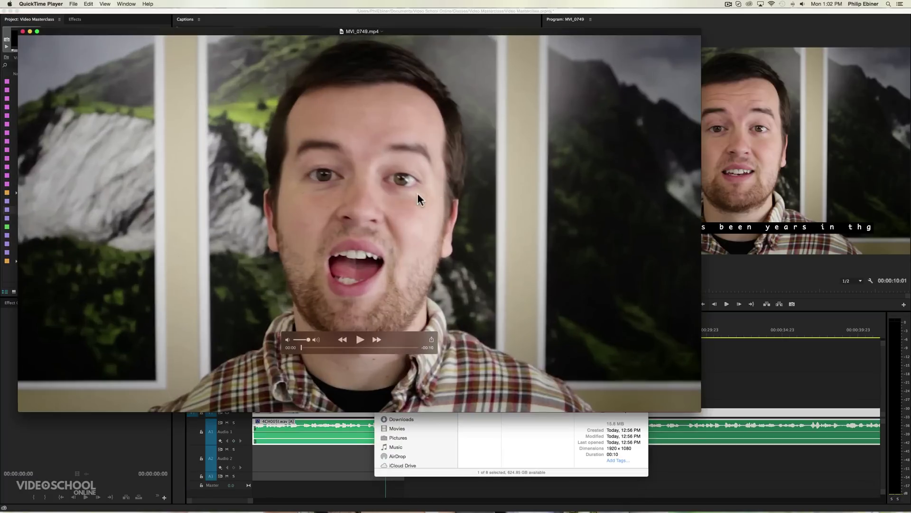
pyautogui.moveTo(323, 347)
pyautogui.mouseDown()
pyautogui.moveTo(334, 347)
pyautogui.moveTo(320, 347)
pyautogui.mouseUp()
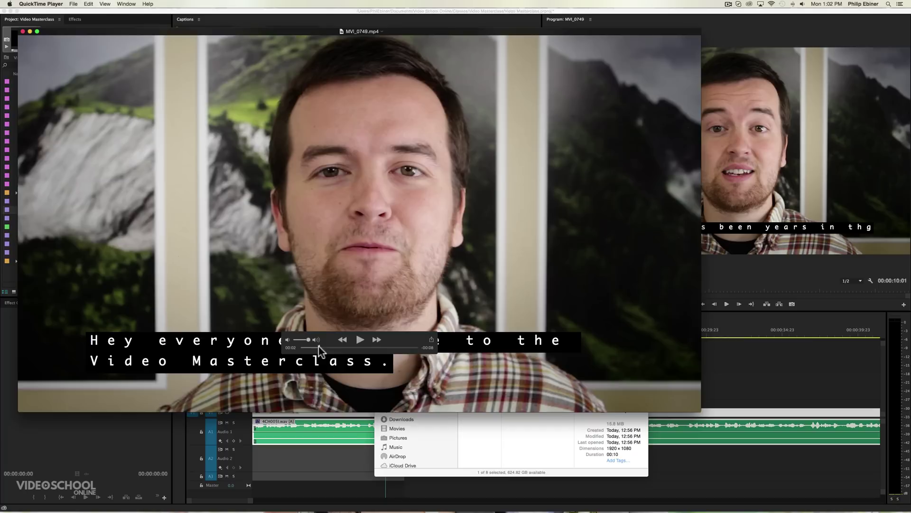
pyautogui.click(361, 339)
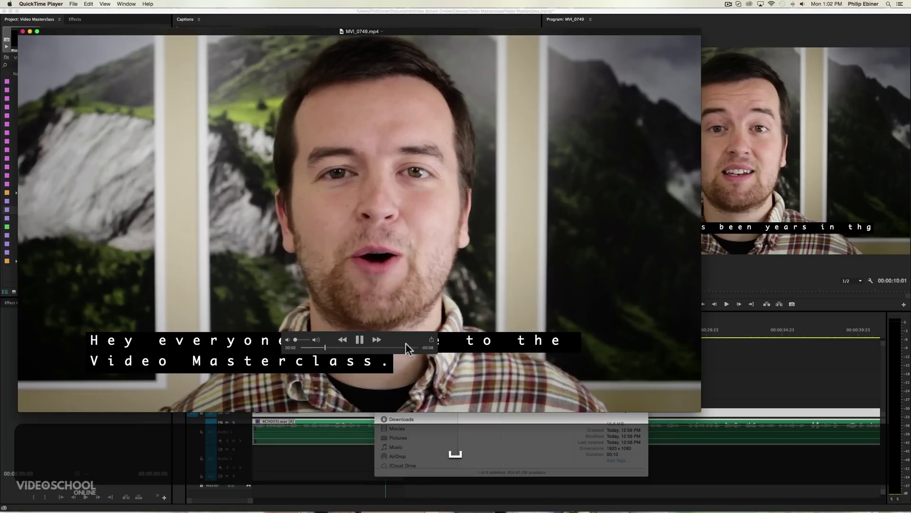
pyautogui.moveTo(405, 344); pyautogui.dragTo(674, 272)
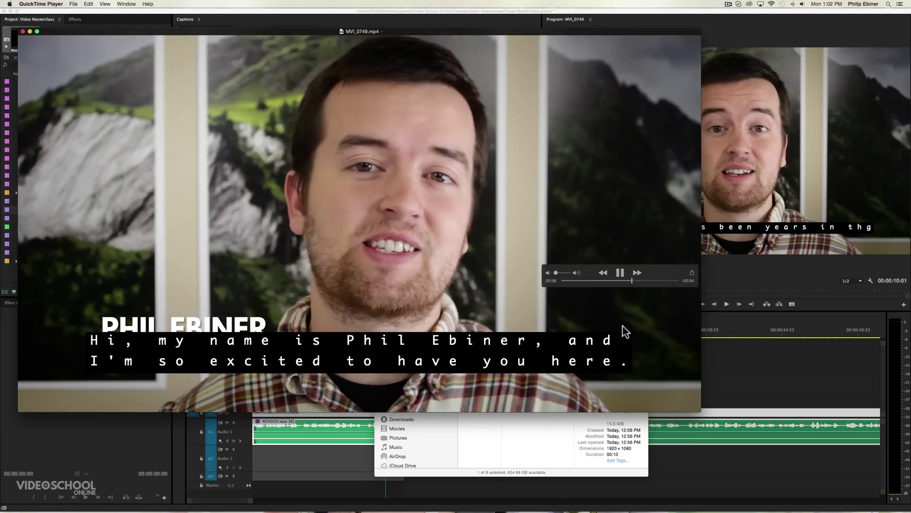
pyautogui.press('space')
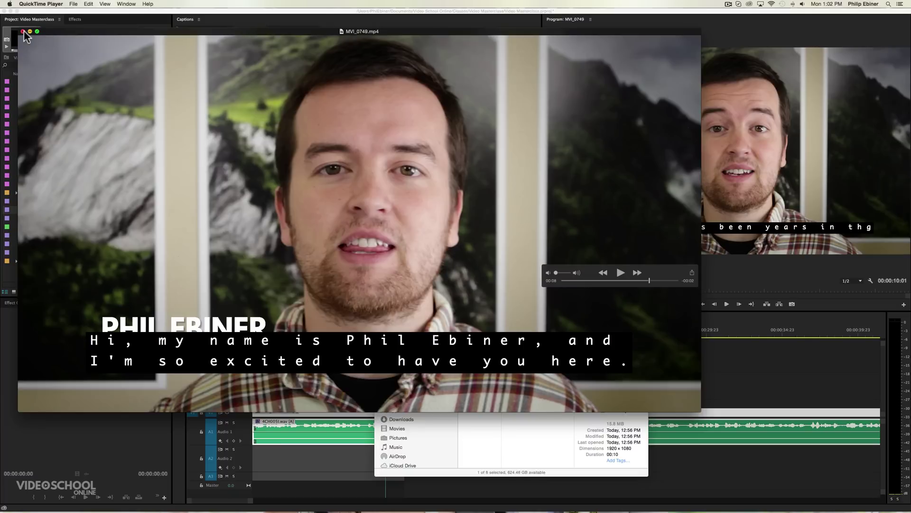
# Close the MP4 player and configure a QuickTime MVI_0749_1.mov export with captions embedded in the output file.
pyautogui.click(22, 32)
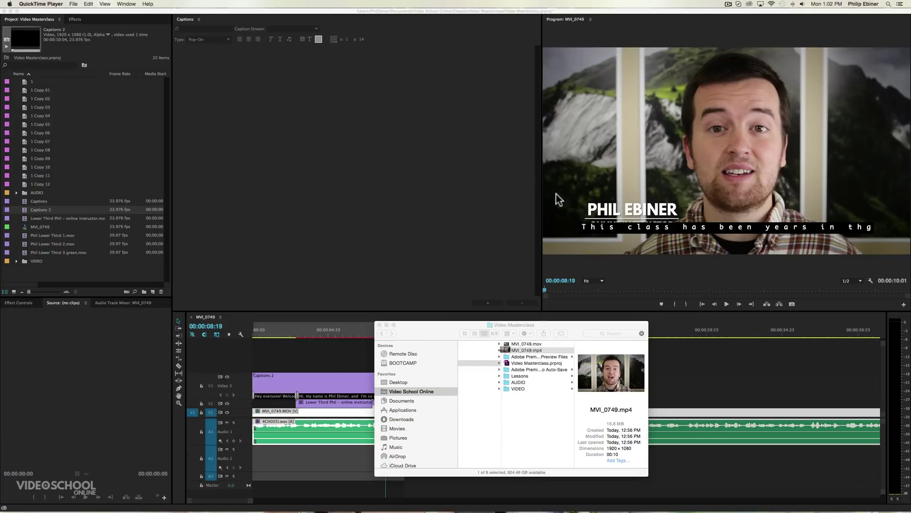
pyautogui.click(364, 223)
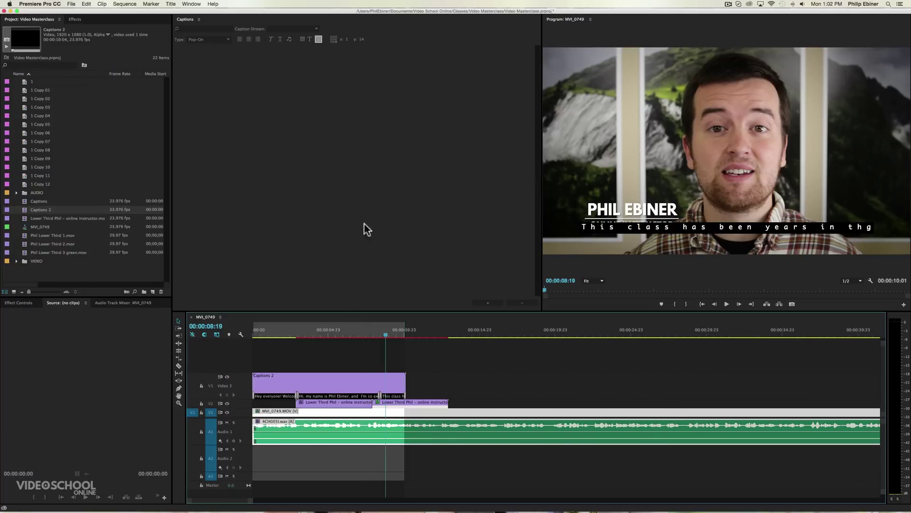
pyautogui.click(71, 4)
pyautogui.moveTo(123, 185)
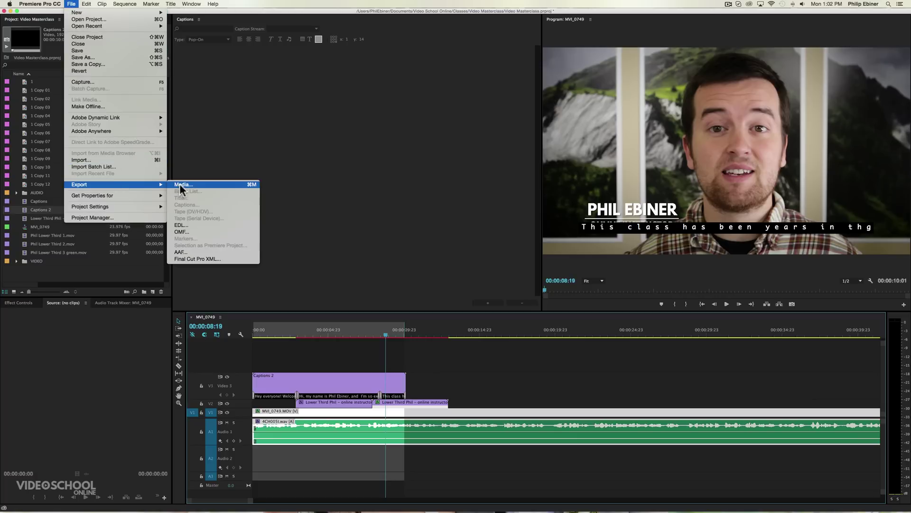
pyautogui.click(180, 183)
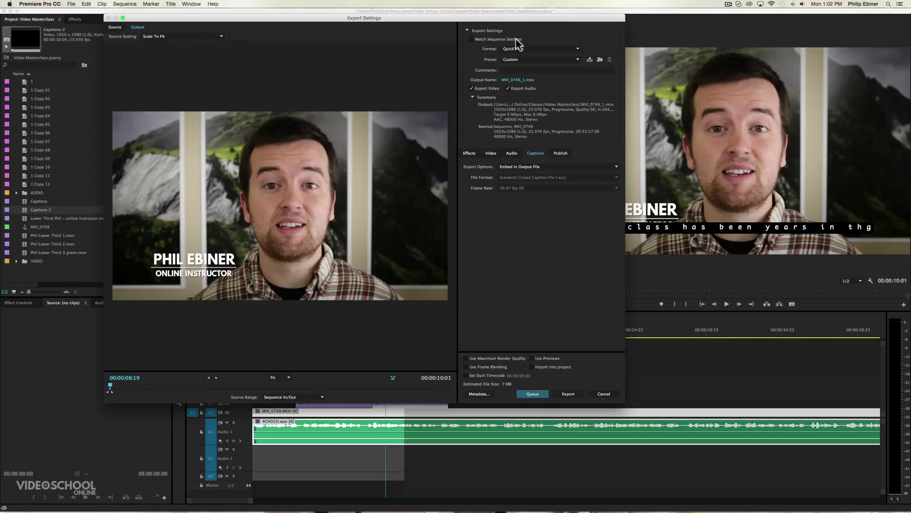
pyautogui.click(522, 48)
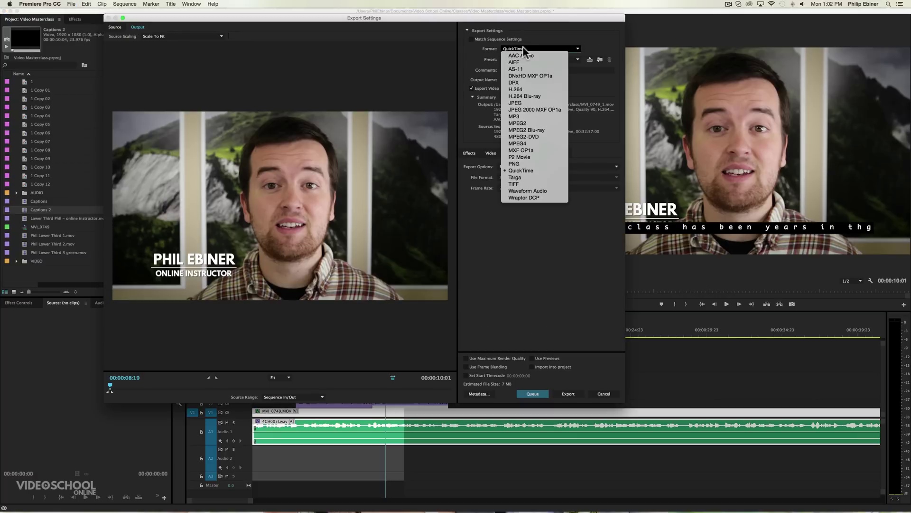
pyautogui.click(525, 170)
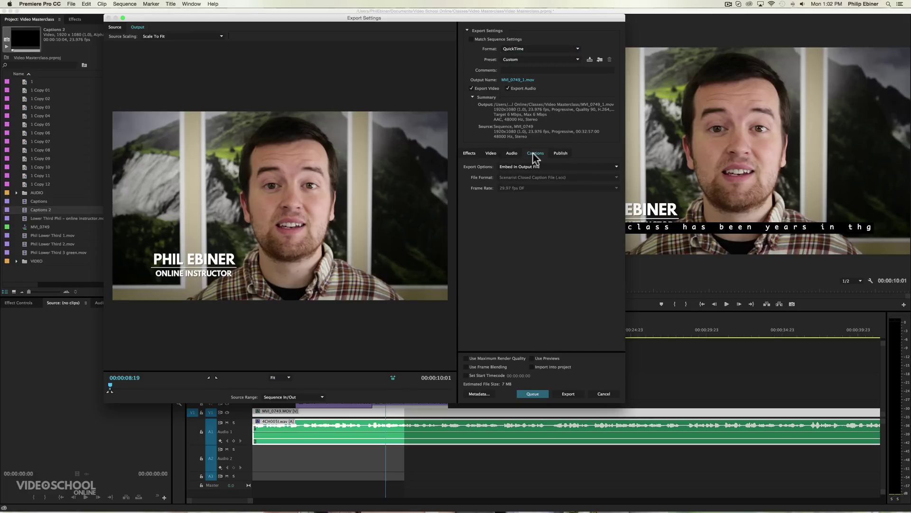
pyautogui.click(538, 167)
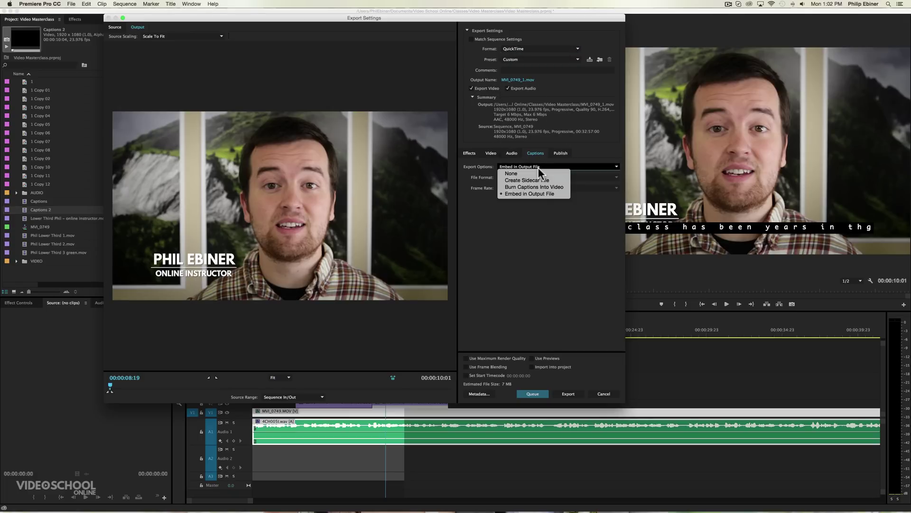
pyautogui.click(534, 193)
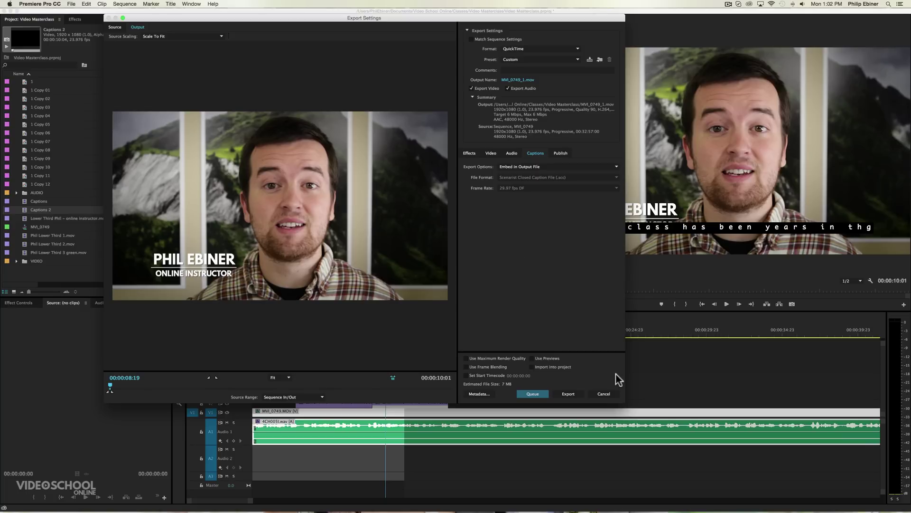
pyautogui.press('super+Tab')
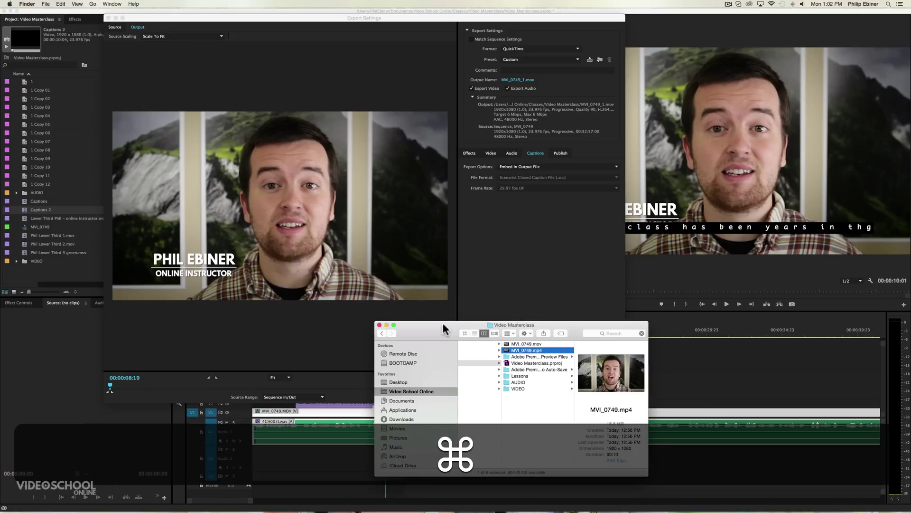
# Open MVI_0749.mov muted and play it with English CC subtitles turned on.
pyautogui.doubleClick(526, 343)
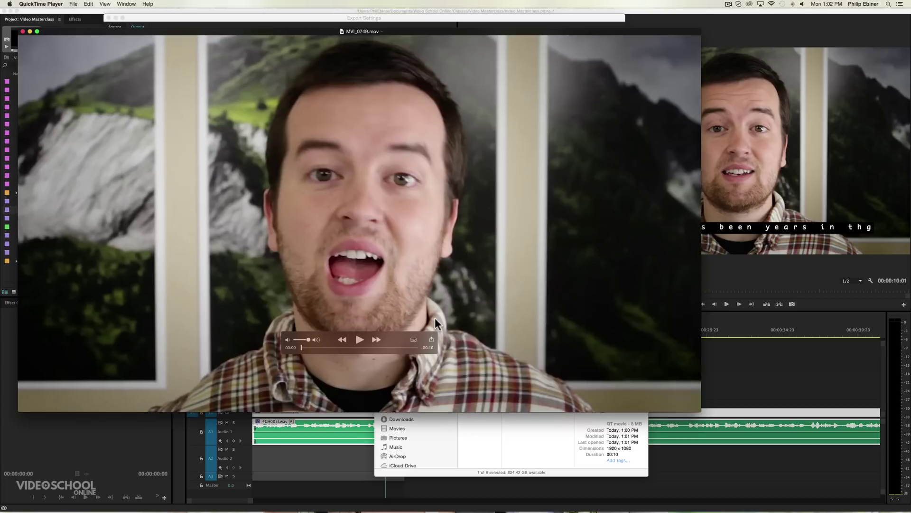
pyautogui.moveTo(309, 340); pyautogui.dragTo(252, 320)
pyautogui.press('space')
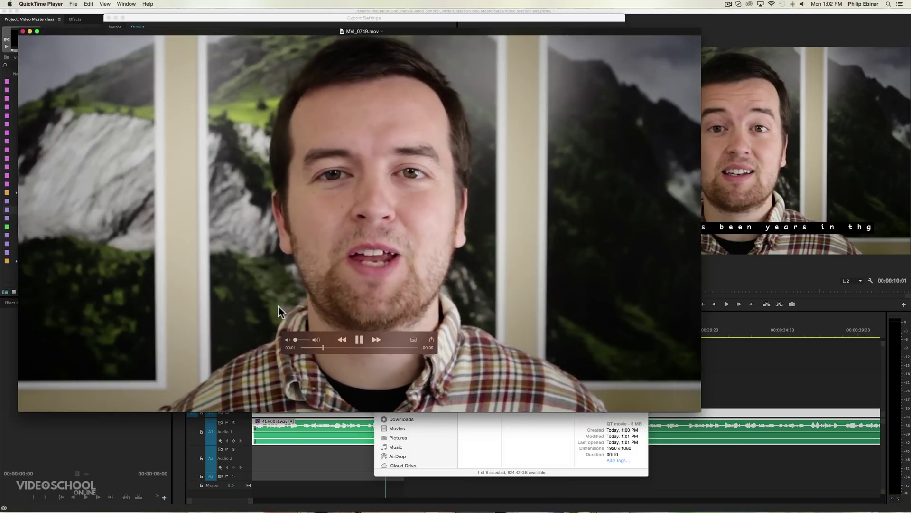
pyautogui.click(105, 4)
pyautogui.moveTo(152, 81)
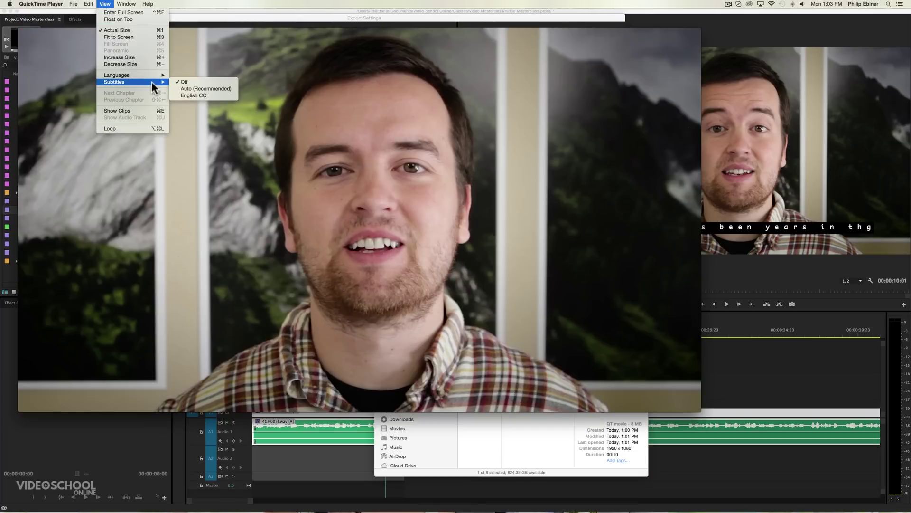
pyautogui.click(200, 95)
pyautogui.press('space')
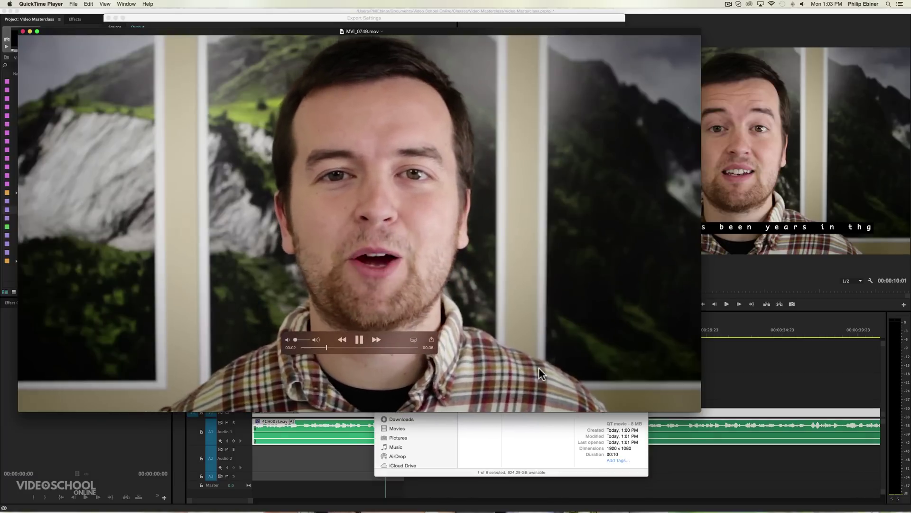
# Watch the captioned playback, turn the subtitles off, and go back to Premiere Pro.
pyautogui.moveTo(389, 334); pyautogui.dragTo(560, 316)
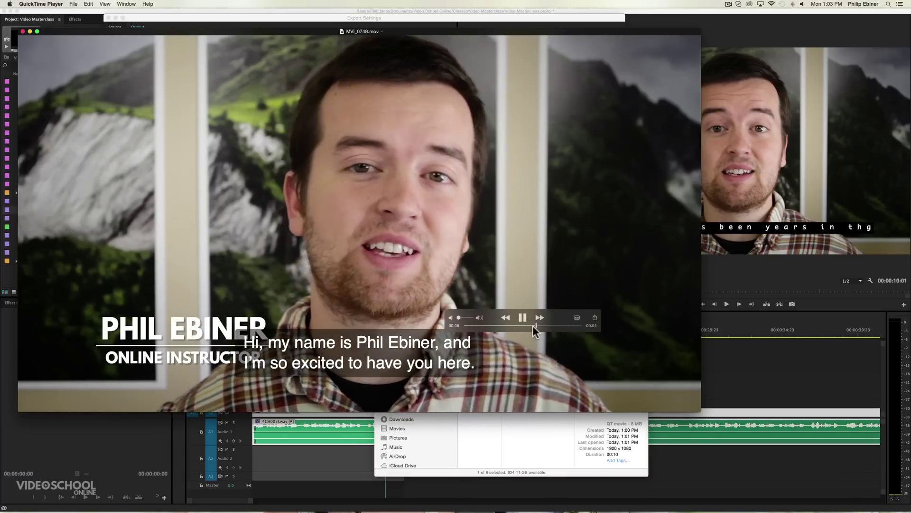
pyautogui.press('space')
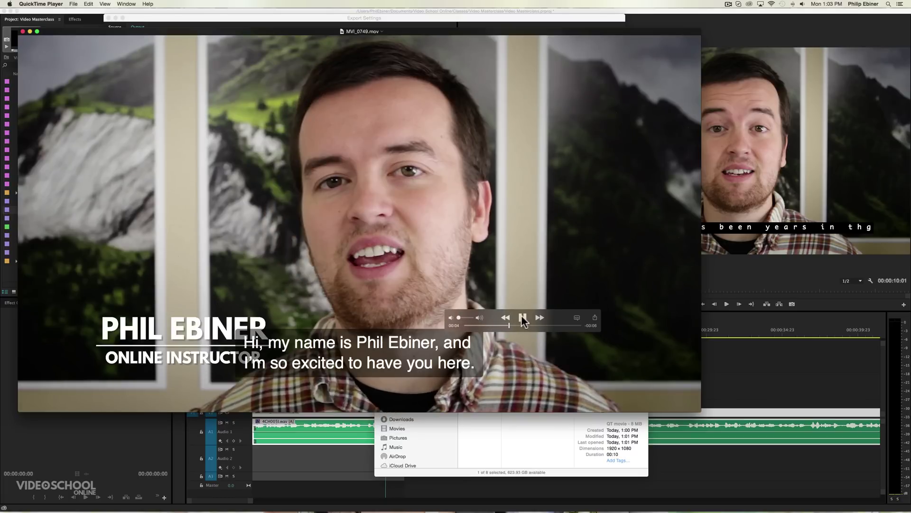
pyautogui.press('space')
pyautogui.click(577, 318)
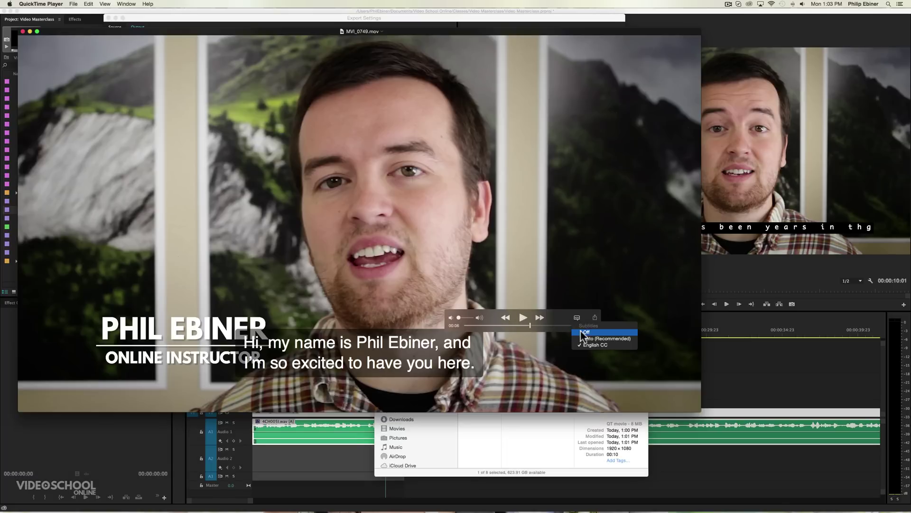
pyautogui.click(583, 332)
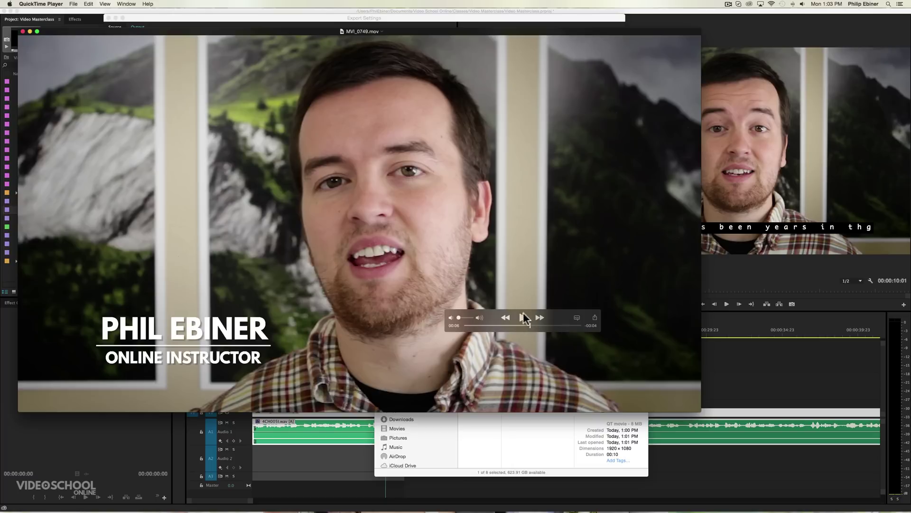
pyautogui.click(755, 341)
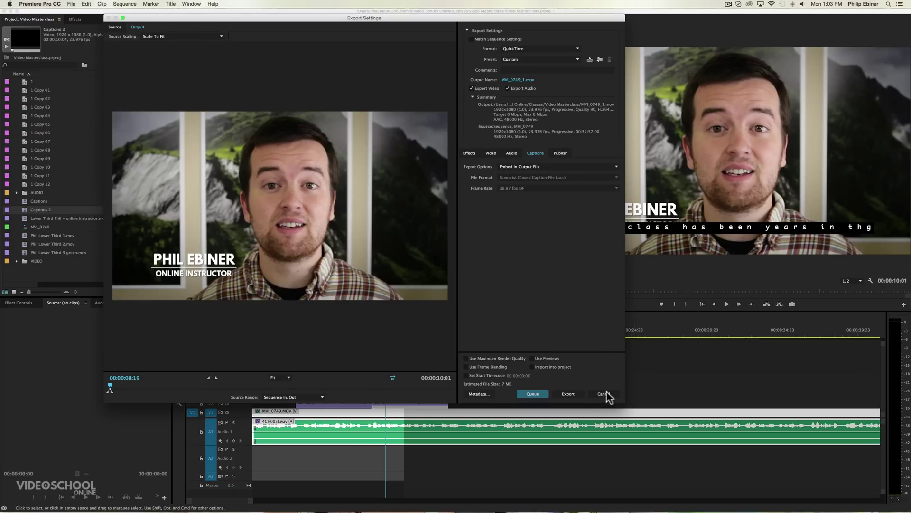
# Encode the QuickTime MOV with embedded captions, then save the project with Cmd+S.
pyautogui.click(582, 395)
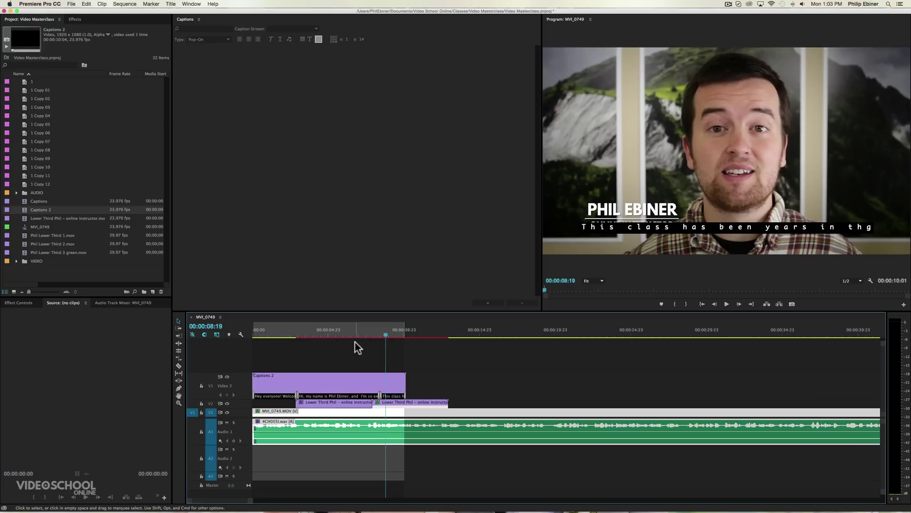
pyautogui.press('super+s')
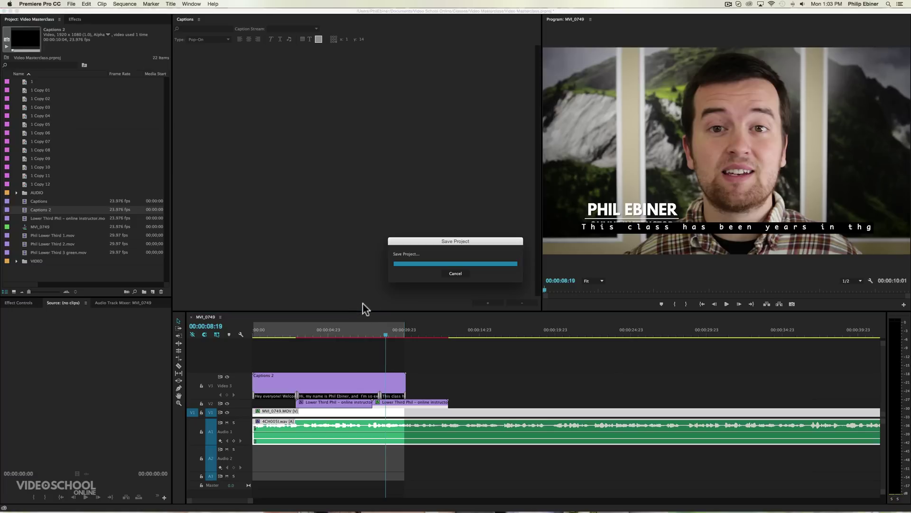